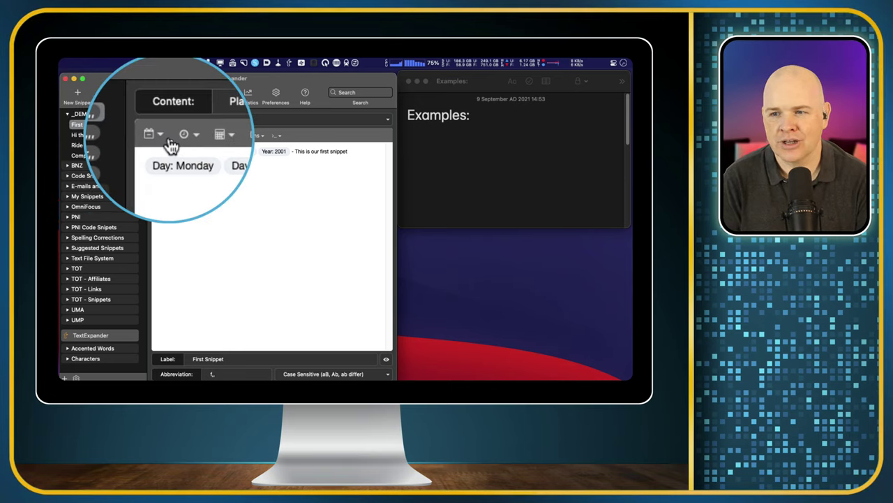
Expand the First Snippet abbreviation f, below the Examples heading in the note.
{"action": "left_click", "coordinate": [481, 122]}
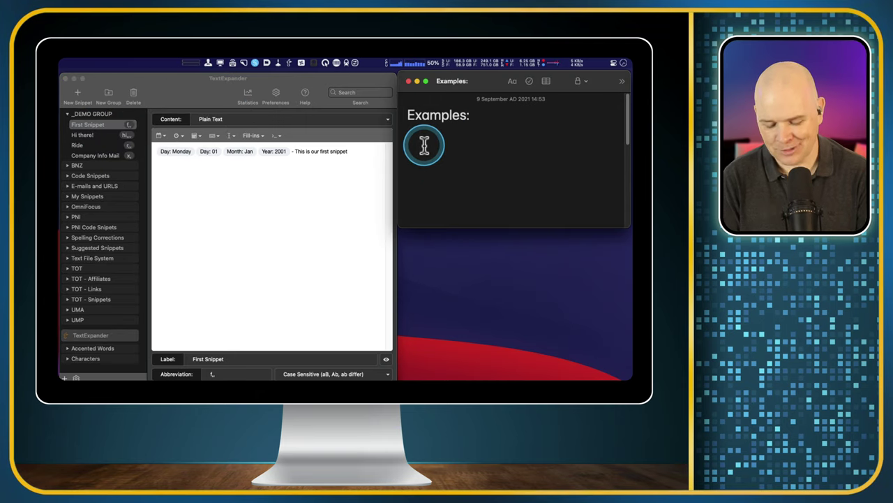
{"action": "type", "text": "f,"}
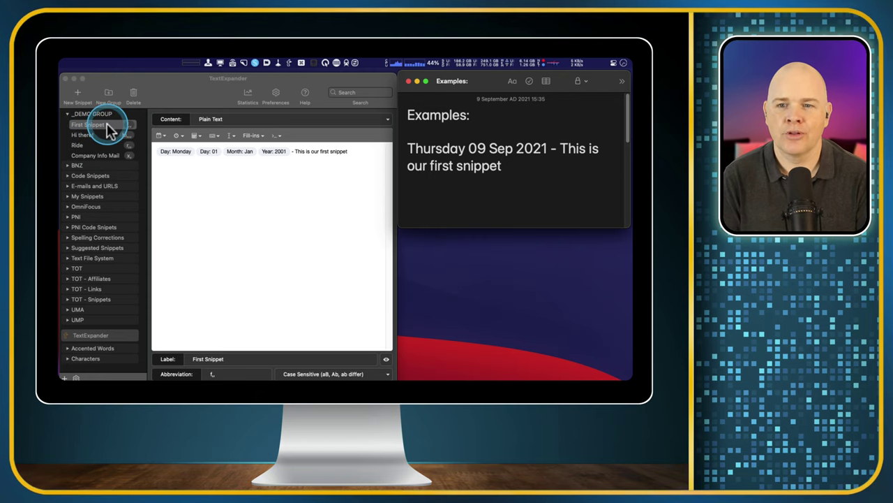
{"action": "left_click", "coordinate": [91, 124]}
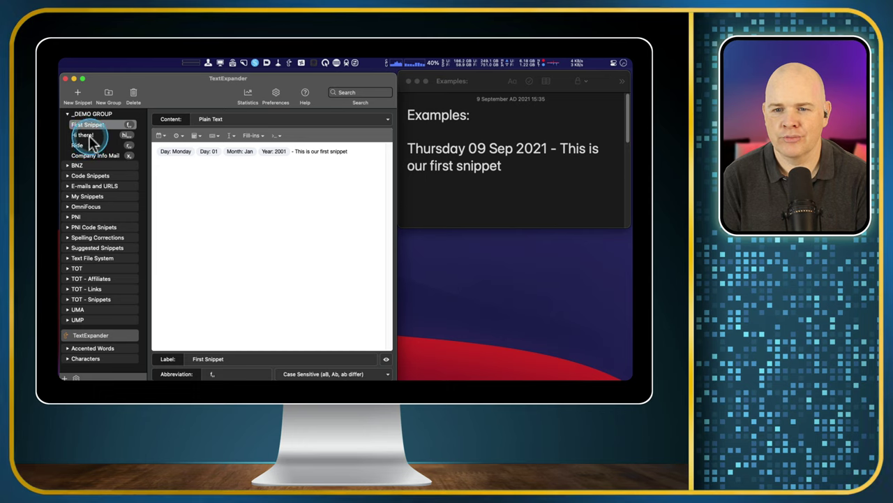
Browse the Hi there!, Ride, First Snippet and Company Info Mail snippets in TextExpander.
{"action": "left_click", "coordinate": [84, 136]}
{"action": "left_click", "coordinate": [78, 145]}
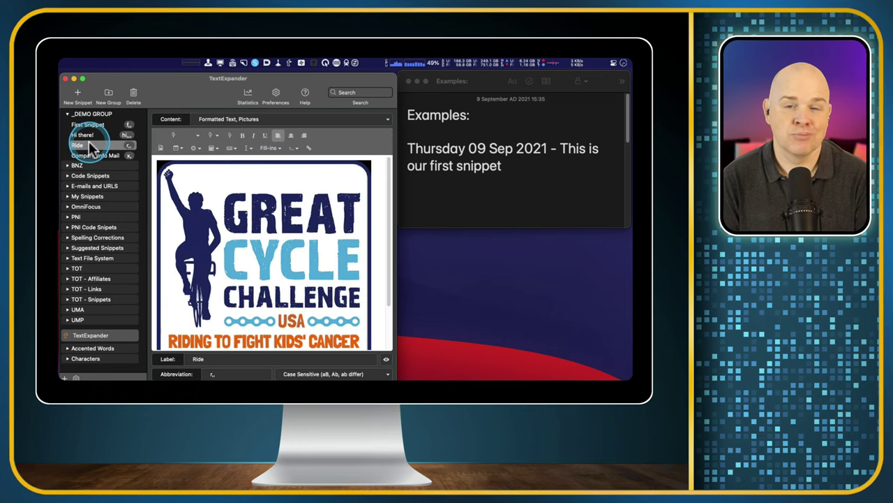
{"action": "left_click", "coordinate": [85, 135]}
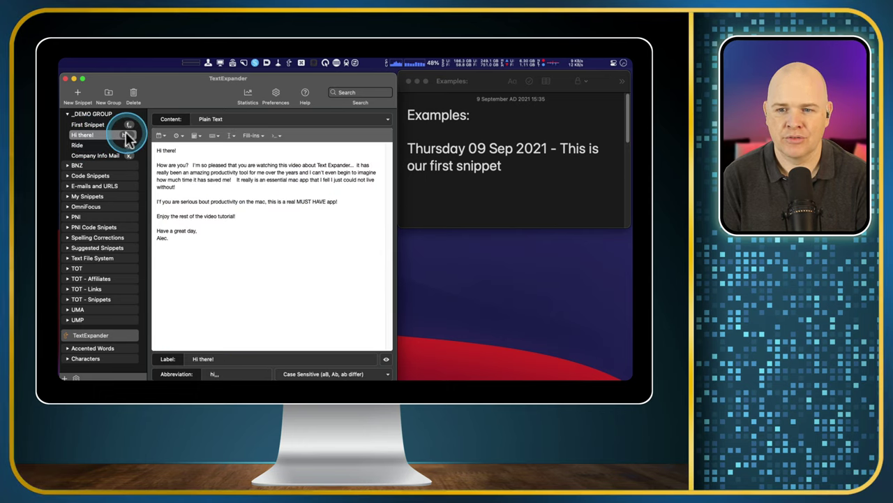
{"action": "left_click", "coordinate": [91, 124]}
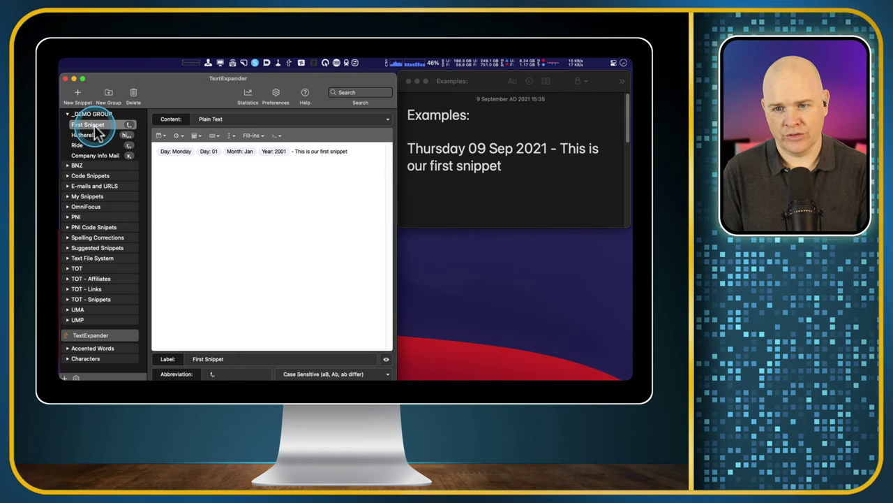
{"action": "left_click", "coordinate": [105, 159]}
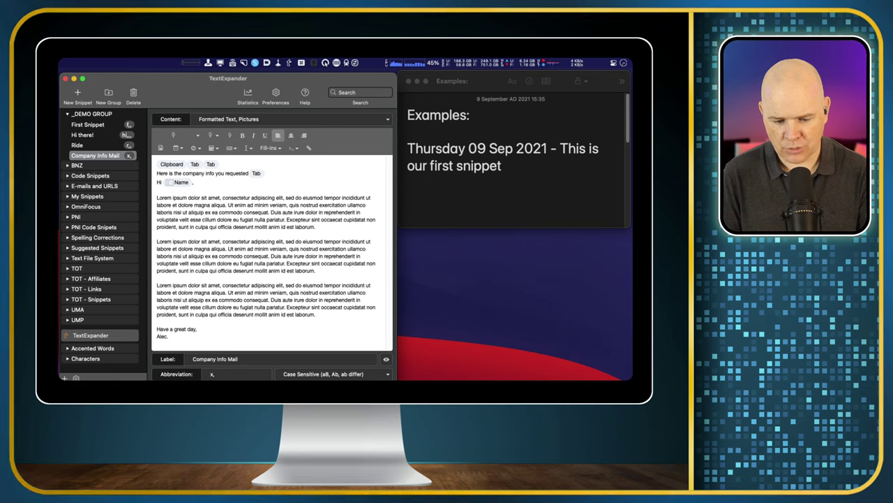
Open a blank new Mail message and move its window lower.
{"action": "key", "text": "super+Tab"}
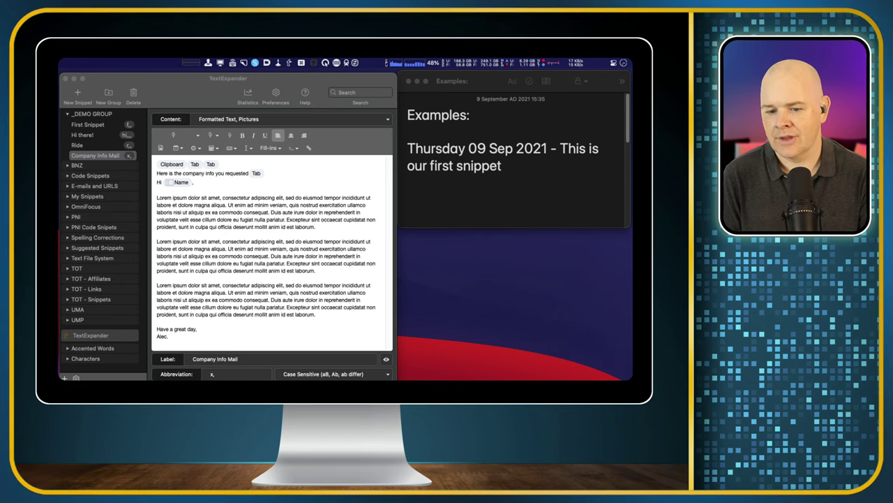
{"action": "key", "text": "super+n"}
{"action": "left_click_drag", "start_coordinate": [295, 265], "coordinate": [388, 249]}
Expand the e-mail address snippet into the Examples note and select it.
{"action": "left_click", "coordinate": [486, 174]}
{"action": "left_click", "coordinate": [454, 210]}
{"action": "key", "text": "Return"}
{"action": "key", "text": "Return"}
{"action": "key", "text": "Return"}
{"action": "key", "text": "Return"}
{"action": "key", "text": "Return"}
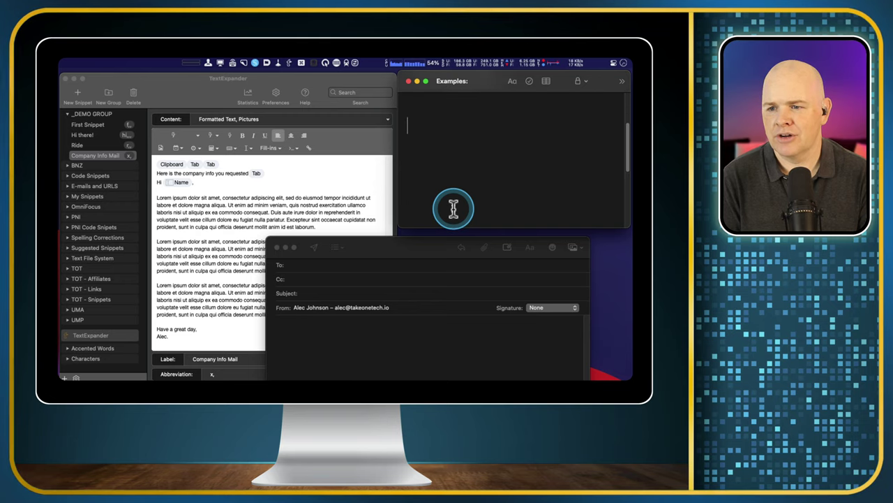
{"action": "left_click_drag", "start_coordinate": [526, 184], "coordinate": [404, 182]}
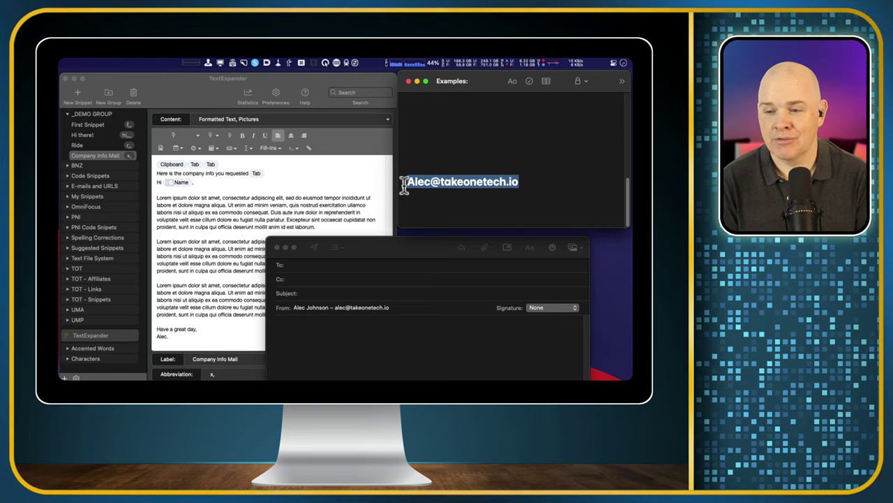
Expand snippet x in the new message, filling in the recipient's name for the greeting.
{"action": "left_click", "coordinate": [391, 254]}
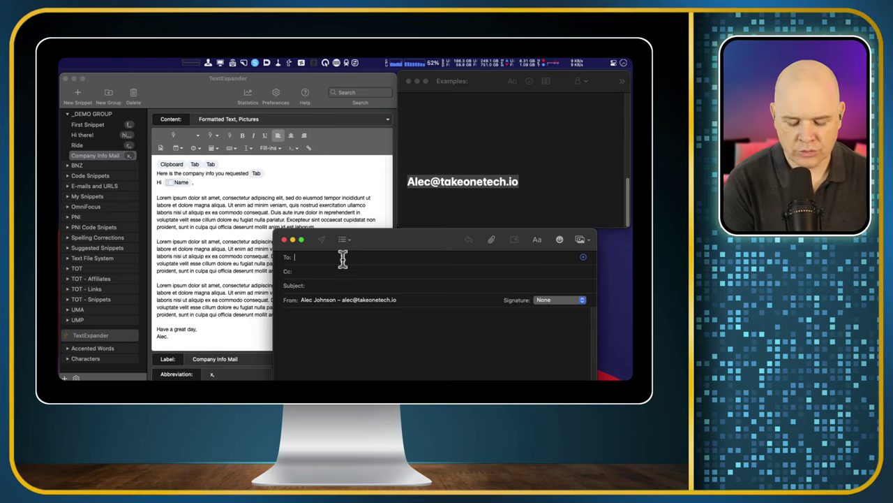
{"action": "type", "text": "x"}
{"action": "left_click", "coordinate": [343, 259]}
{"action": "type", "text": ", "}
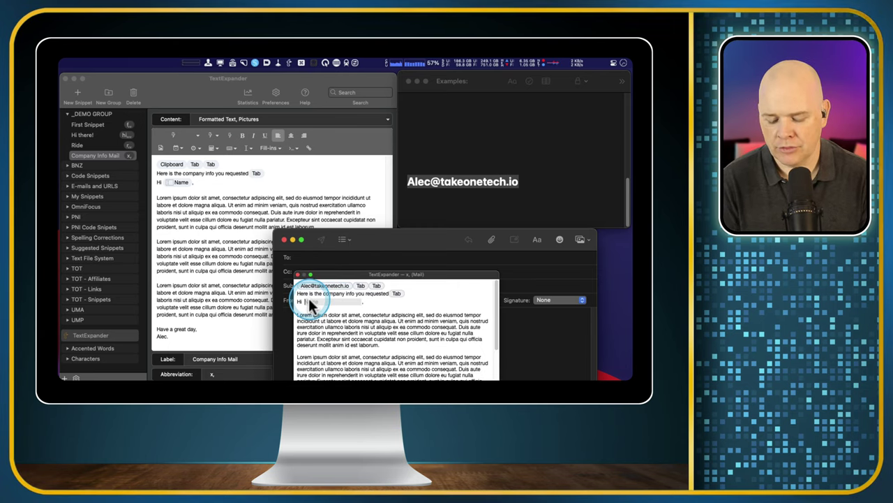
{"action": "type", "text": "Ale"}
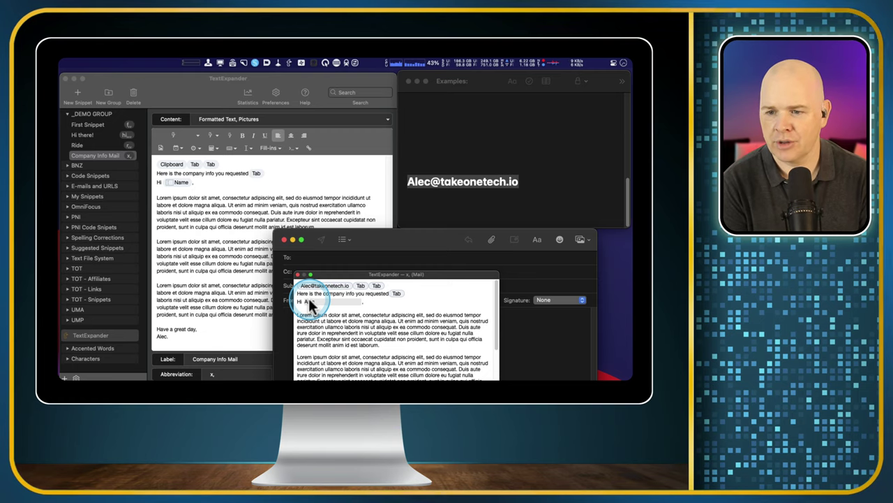
{"action": "type", "text": "c"}
{"action": "key", "text": "Return"}
{"action": "left_click", "coordinate": [307, 258]}
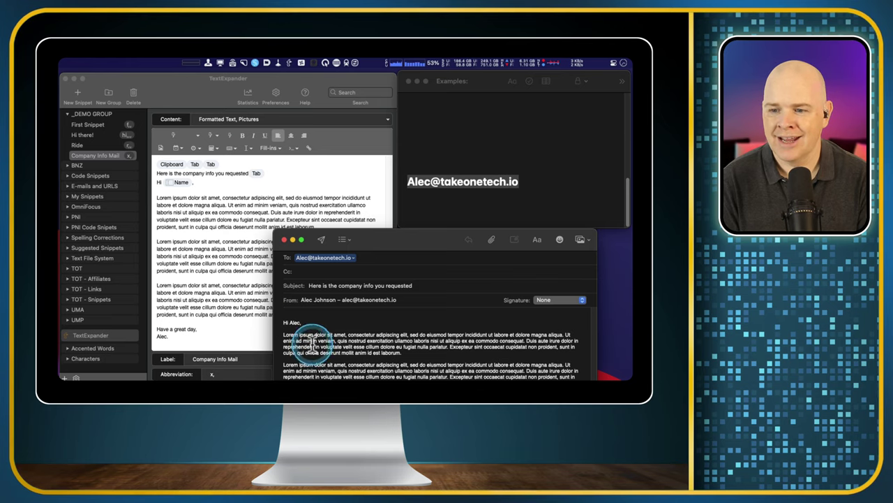
Review the filled-in test message, then close it with Don't Save.
{"action": "left_click_drag", "start_coordinate": [430, 244], "coordinate": [439, 177]}
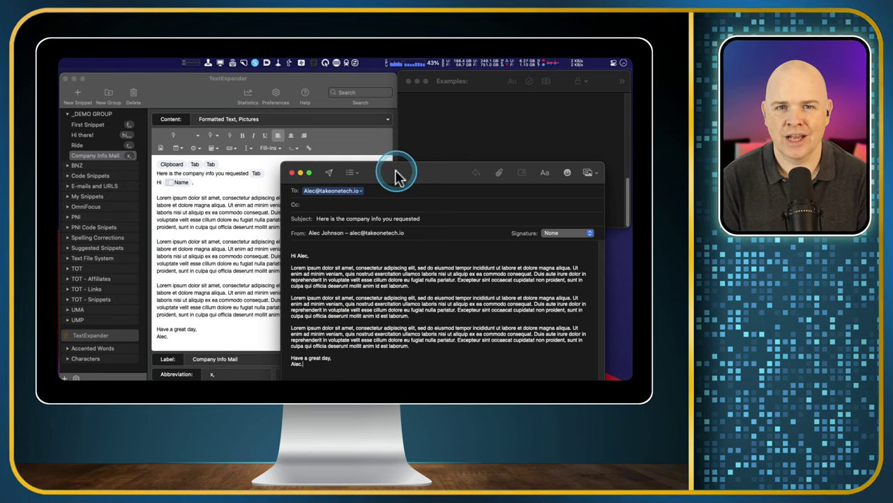
{"action": "left_click_drag", "start_coordinate": [395, 175], "coordinate": [387, 301]}
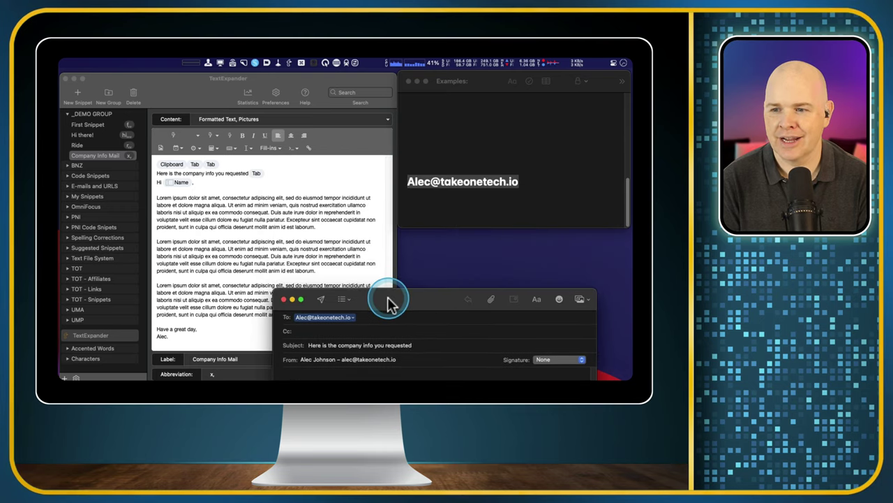
{"action": "left_click_drag", "start_coordinate": [506, 183], "coordinate": [411, 176]}
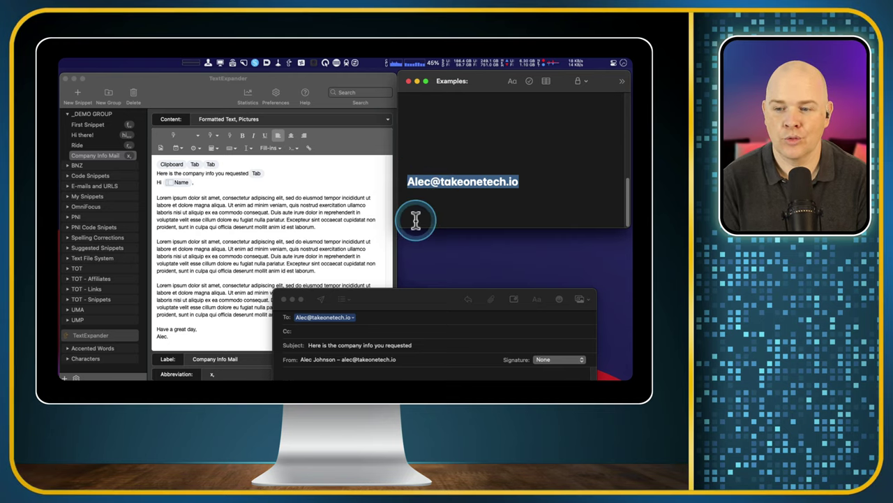
{"action": "left_click_drag", "start_coordinate": [385, 309], "coordinate": [342, 272]}
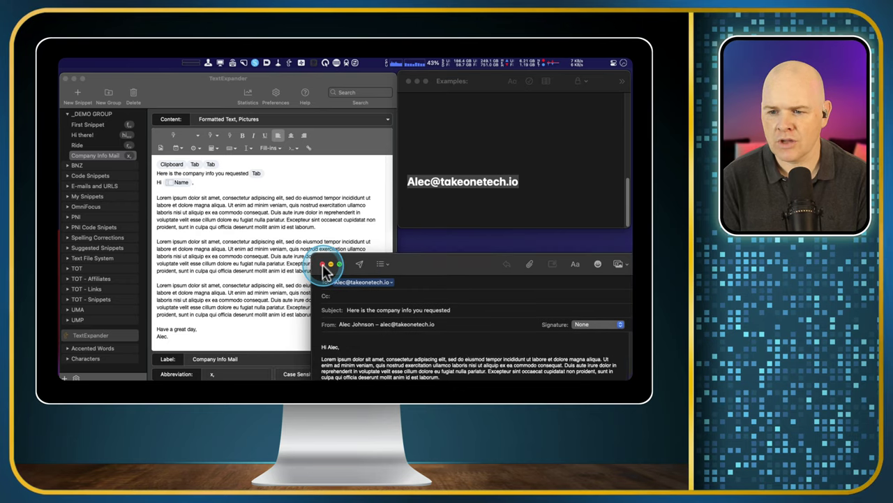
{"action": "left_click_drag", "start_coordinate": [403, 266], "coordinate": [309, 144]}
{"action": "left_click", "coordinate": [235, 143]}
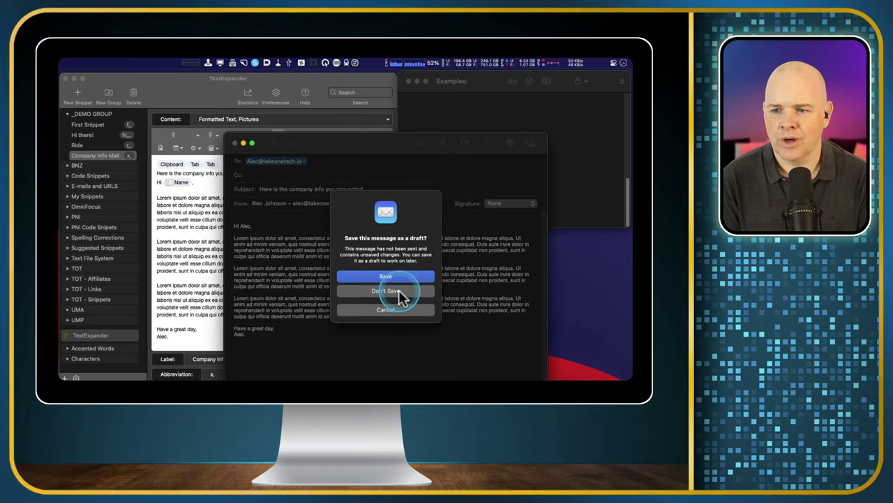
{"action": "left_click", "coordinate": [396, 291]}
{"action": "left_click", "coordinate": [100, 126]}
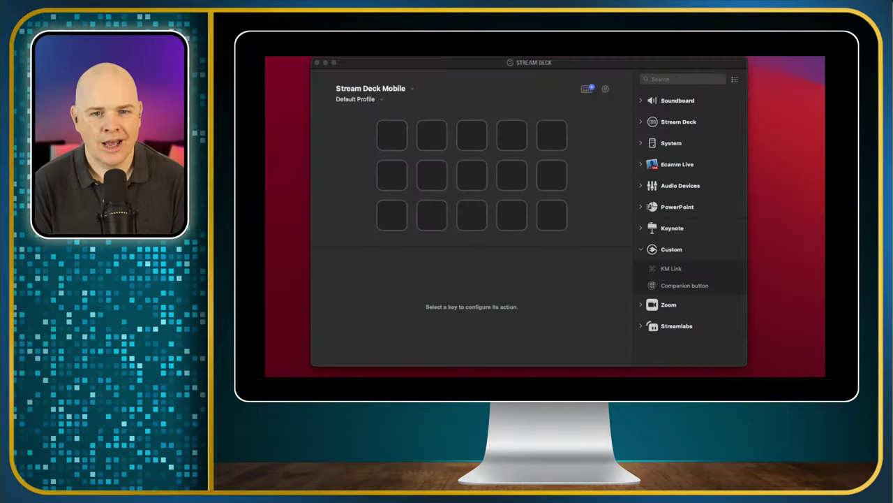
Shift the Stream Deck window into view and expand the System actions list.
{"action": "left_click_drag", "start_coordinate": [474, 62], "coordinate": [491, 65]}
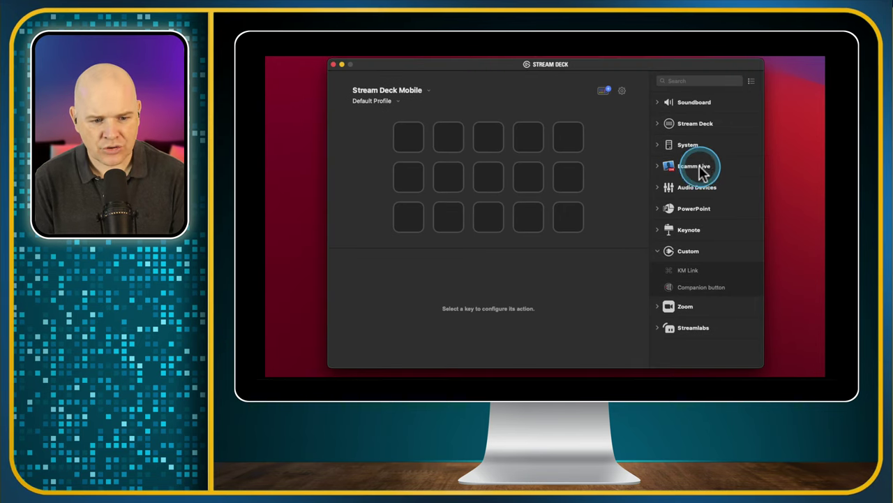
{"action": "left_click", "coordinate": [660, 148]}
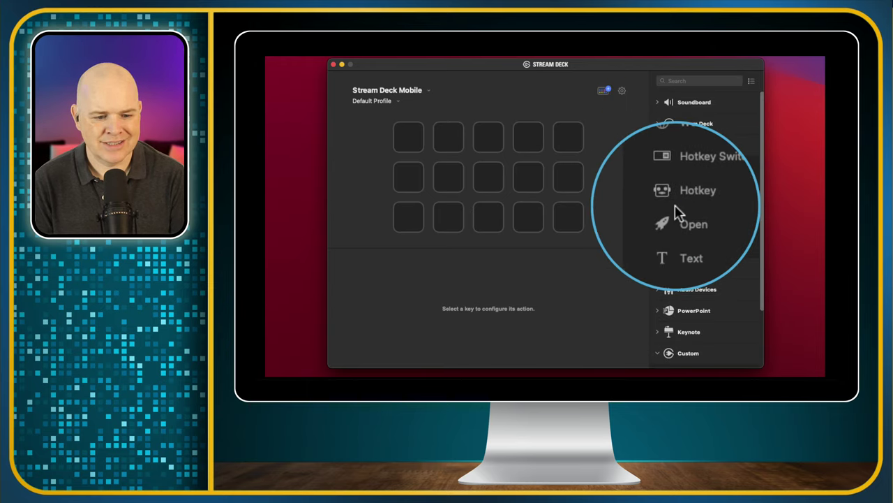
Put a Text action titled 'Test' outputting 'This is a Streeam Deck Snippet' on the top-right key.
{"action": "left_click_drag", "start_coordinate": [684, 235], "coordinate": [566, 142]}
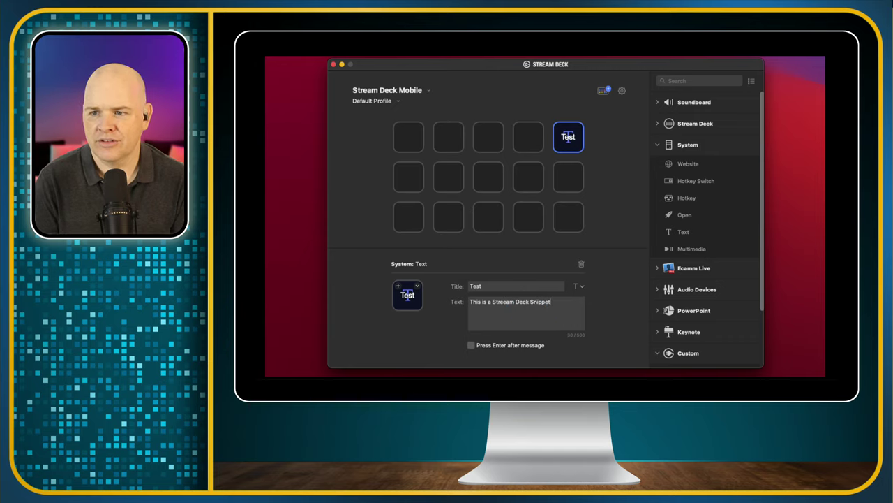
{"action": "key", "text": "super+Tab"}
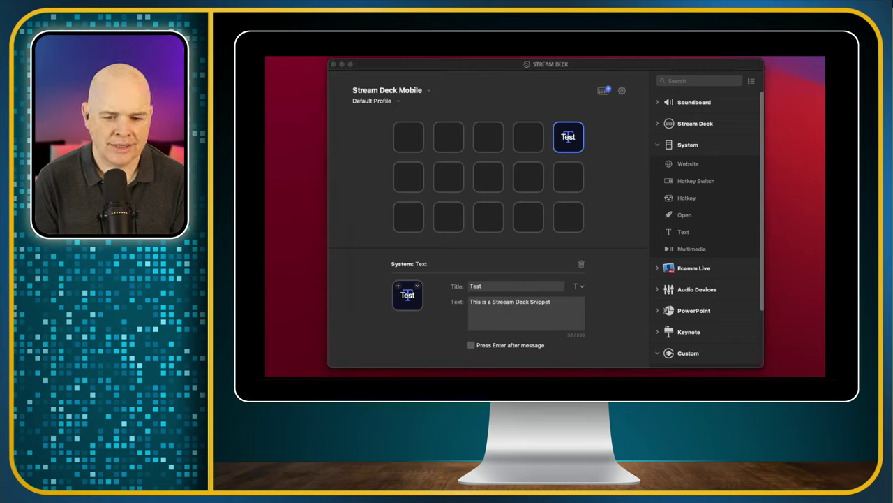
{"action": "left_click_drag", "start_coordinate": [747, 206], "coordinate": [691, 224]}
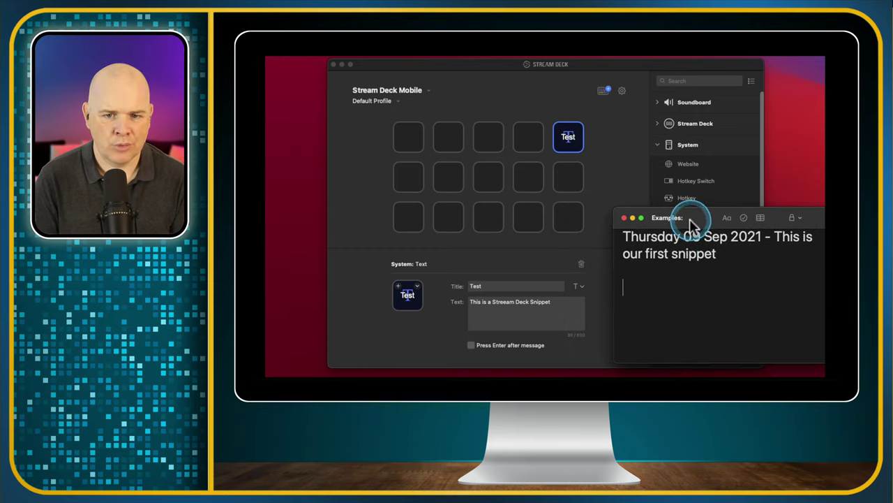
Use the Test key to add 'This is a Streeam Deck Snippet' on a new note line.
{"action": "left_click", "coordinate": [673, 272]}
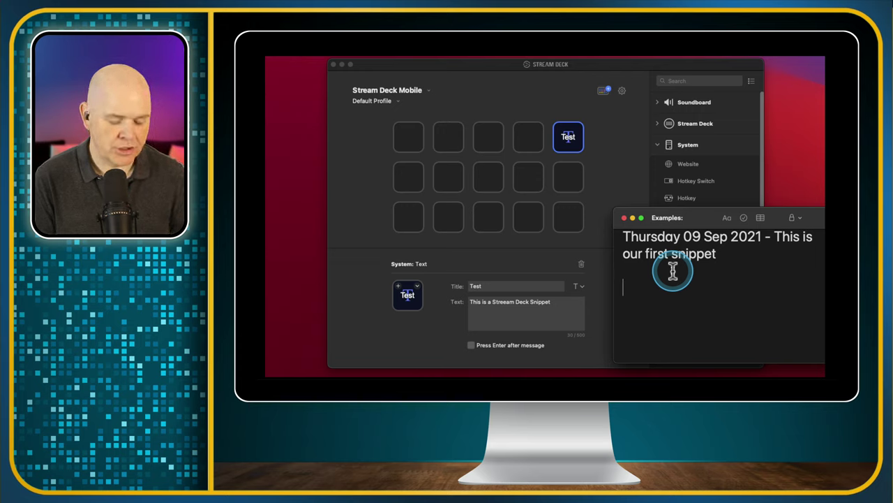
{"action": "key", "text": "Return"}
{"action": "type", "text": "This is a Streeam Deck Snippet"}
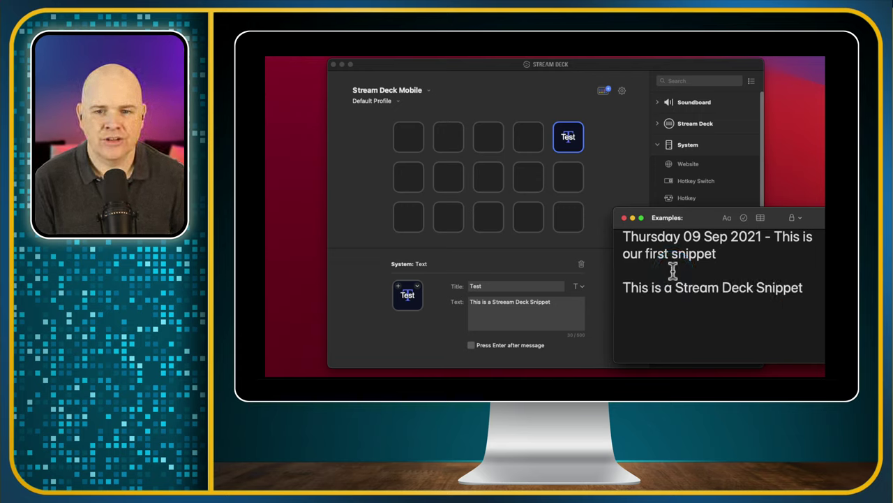
{"action": "left_click_drag", "start_coordinate": [695, 218], "coordinate": [665, 227]}
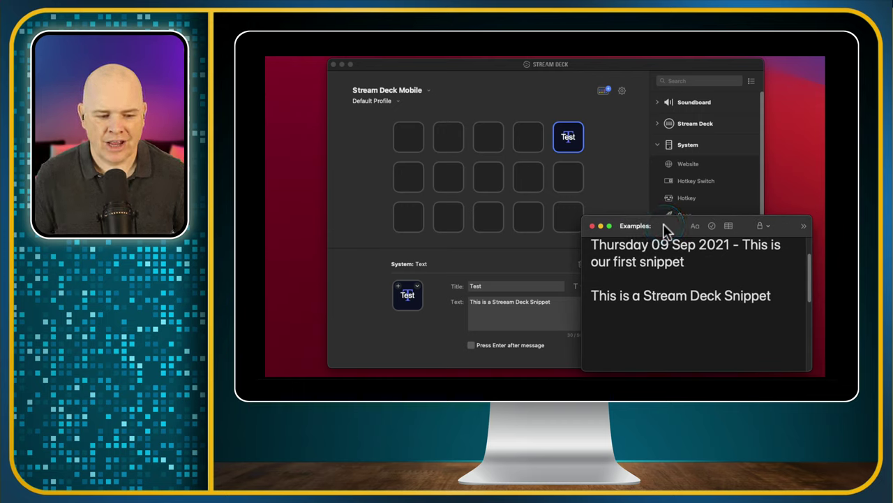
{"action": "left_click_drag", "start_coordinate": [664, 230], "coordinate": [738, 228]}
{"action": "left_click", "coordinate": [563, 347]}
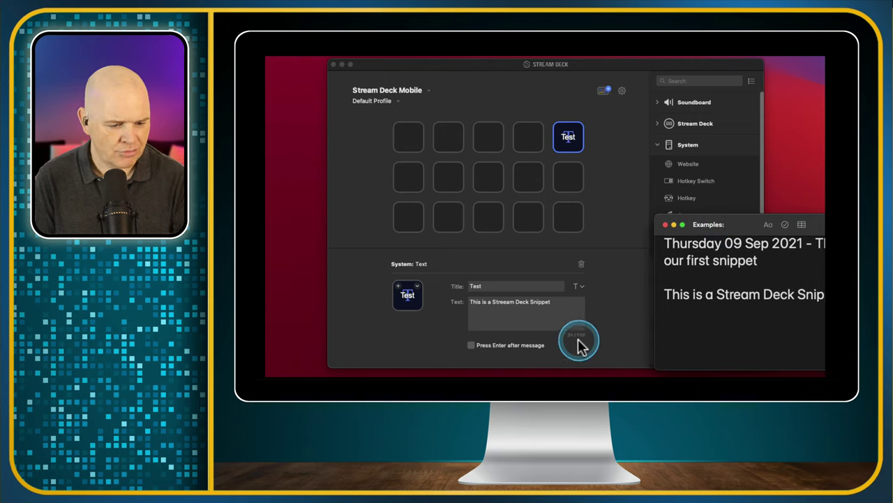
{"action": "left_click", "coordinate": [578, 347]}
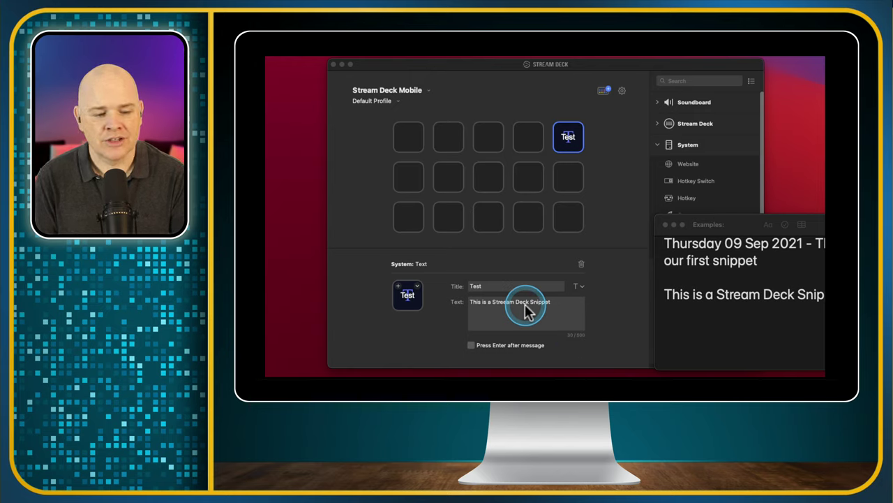
Place a second Text action on the middle-right key with text f,.
{"action": "left_click_drag", "start_coordinate": [744, 220], "coordinate": [747, 244]}
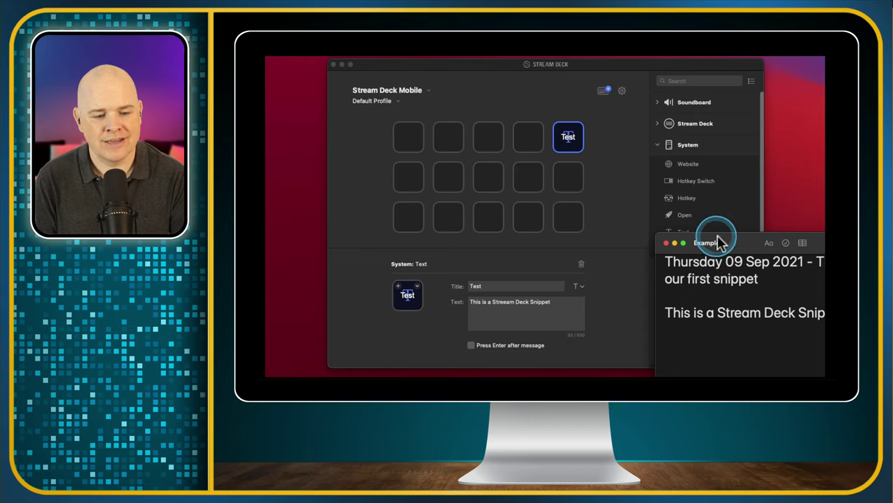
{"action": "left_click_drag", "start_coordinate": [744, 243], "coordinate": [782, 380]}
{"action": "left_click_drag", "start_coordinate": [683, 232], "coordinate": [568, 184]}
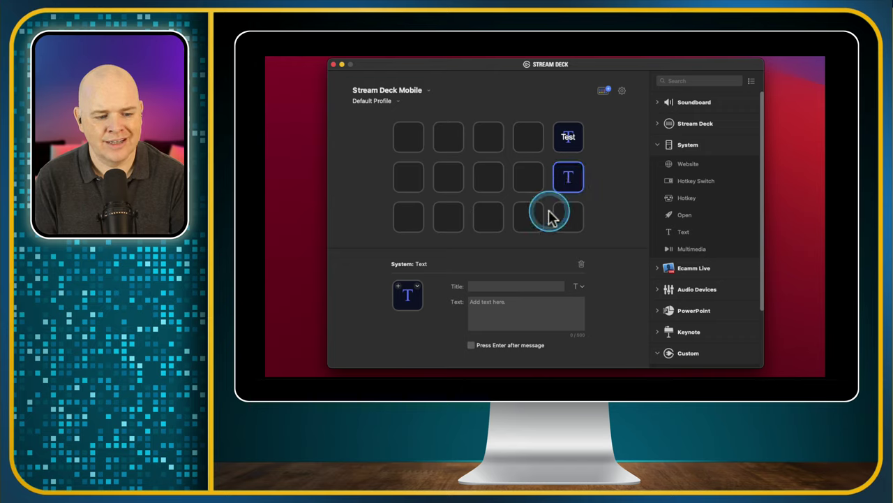
{"action": "left_click", "coordinate": [519, 300]}
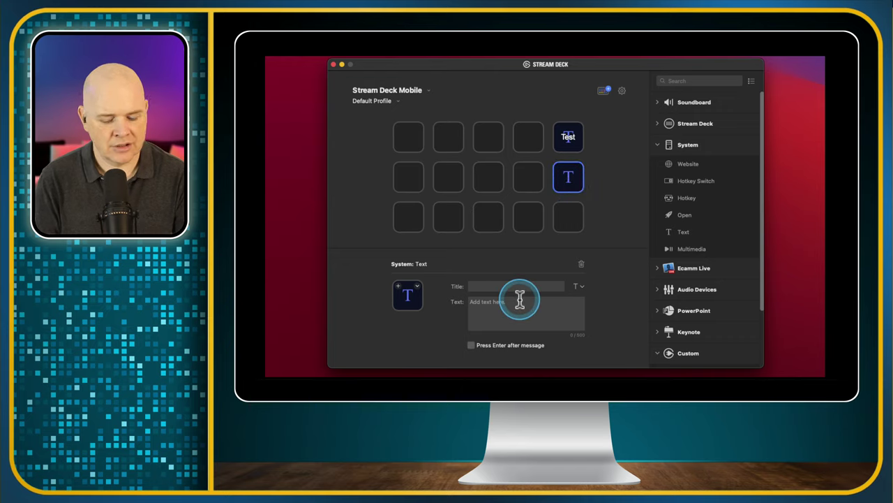
{"action": "type", "text": "f,"}
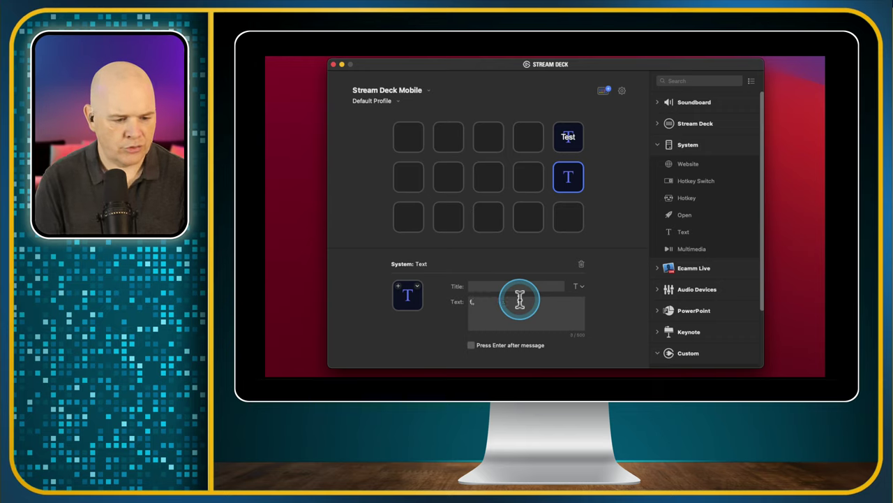
{"action": "left_click", "coordinate": [556, 227]}
{"action": "left_click", "coordinate": [568, 179]}
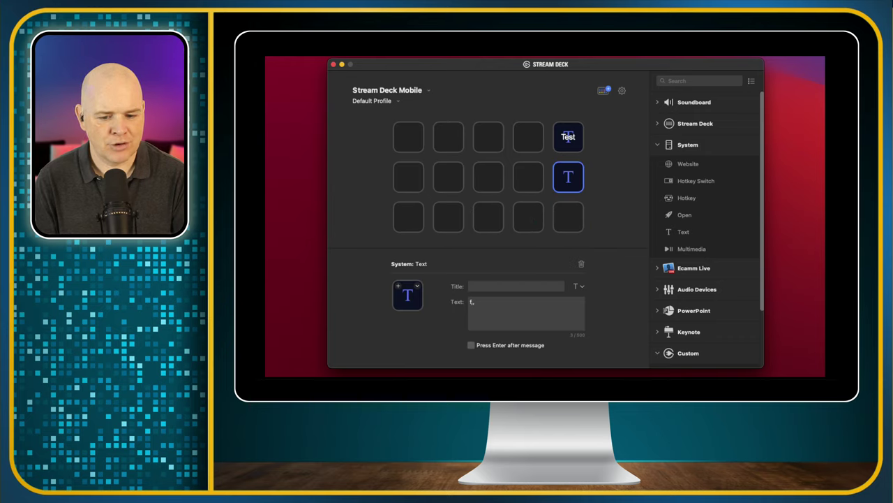
{"action": "left_click_drag", "start_coordinate": [514, 284], "coordinate": [544, 215]}
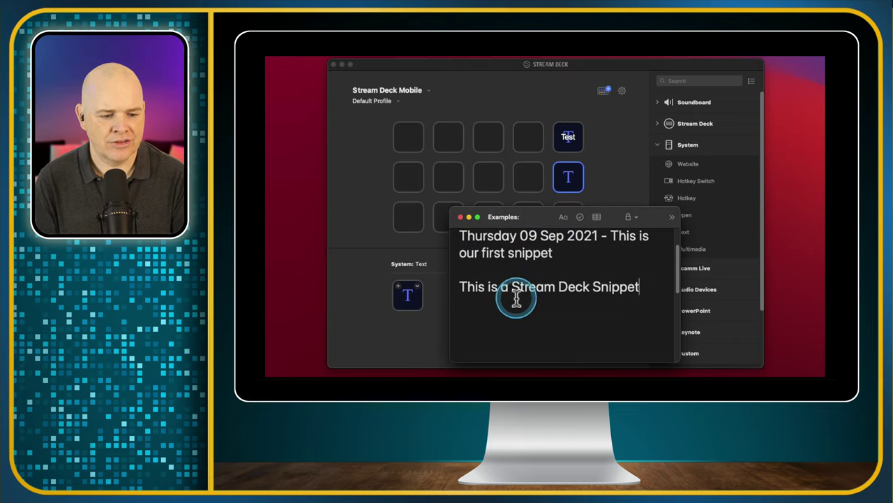
Test the new key with F, in the Examples note, then minimize the note.
{"action": "key", "text": "Return"}
{"action": "key", "text": "Return"}
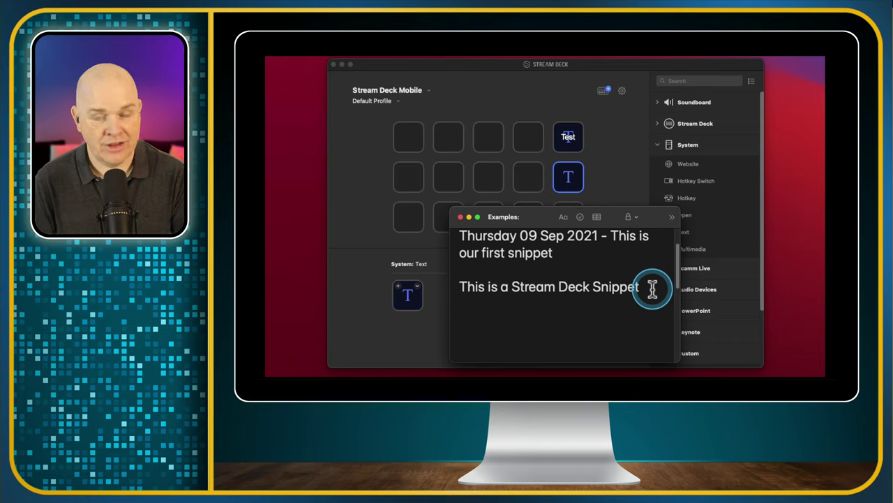
{"action": "left_click", "coordinate": [647, 288]}
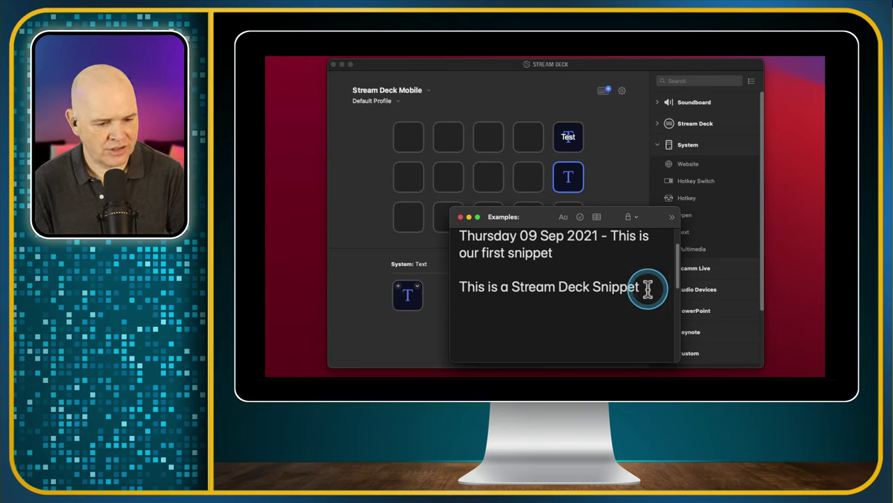
{"action": "type", "text": "F,"}
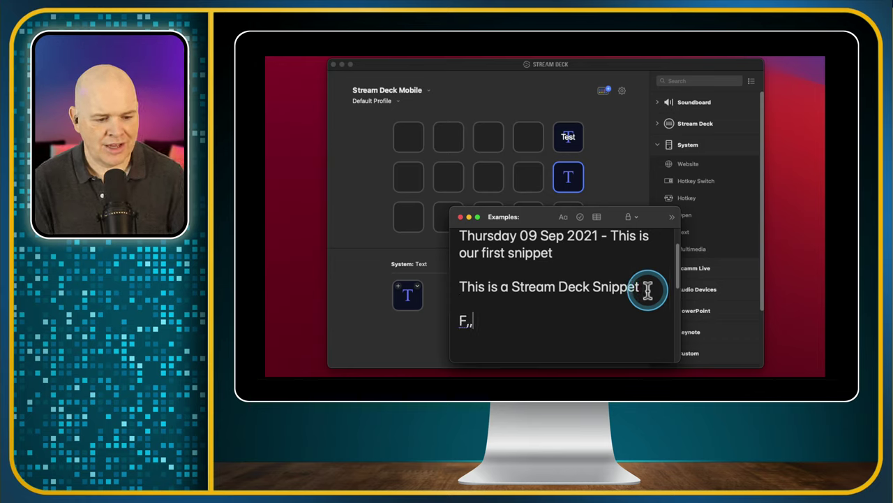
{"action": "left_click", "coordinate": [465, 322]}
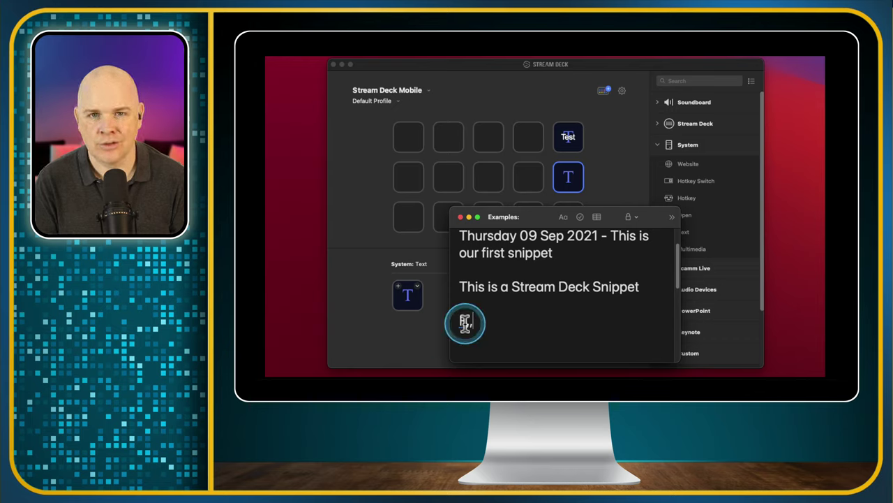
{"action": "double_click", "coordinate": [533, 218]}
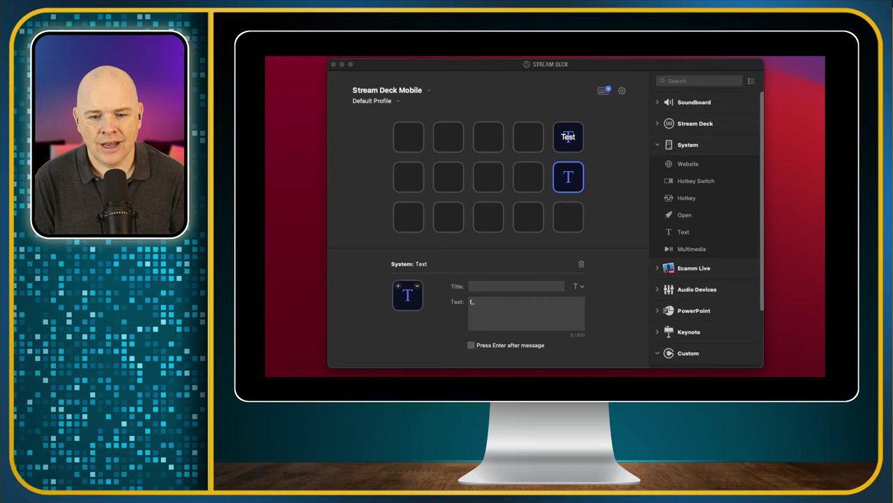
{"action": "left_click_drag", "start_coordinate": [802, 77], "coordinate": [409, 85]}
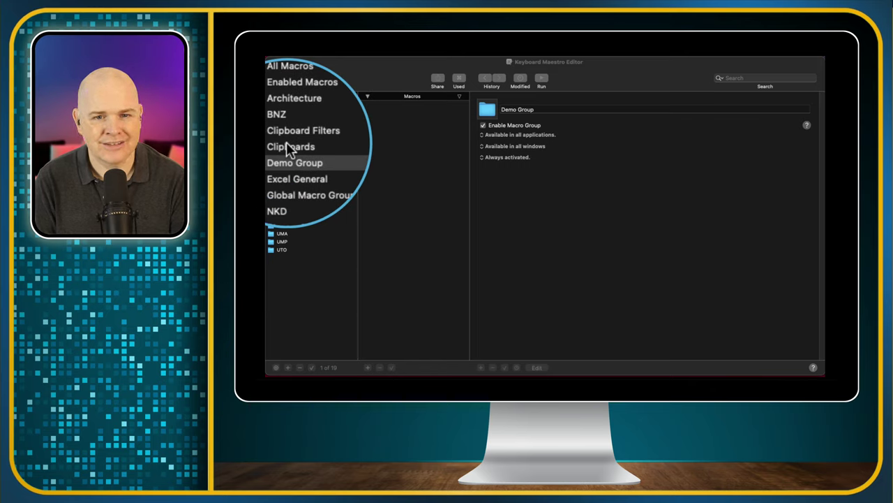
Add an Untitled Macro to the Demo Group with the Macros + button.
{"action": "left_click", "coordinate": [368, 368]}
{"action": "left_click", "coordinate": [368, 368]}
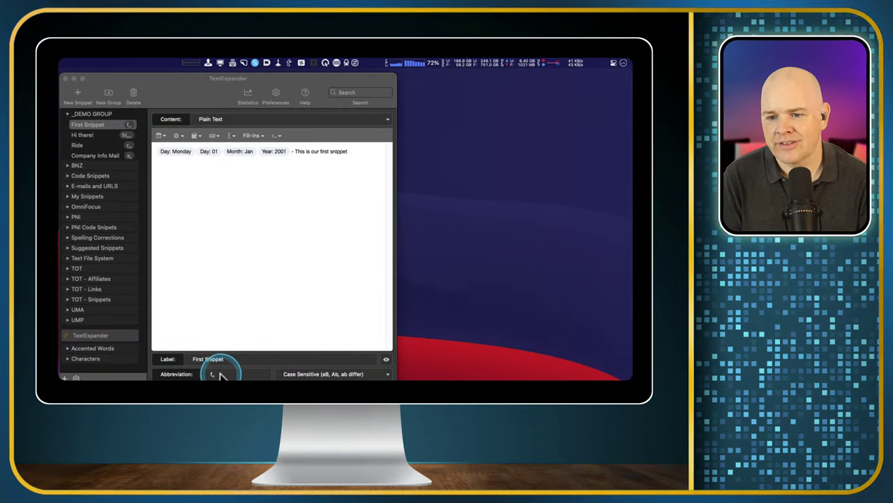
Select First Snippet's abbreviation field in TextExpander to check it.
{"action": "left_click", "coordinate": [212, 373]}
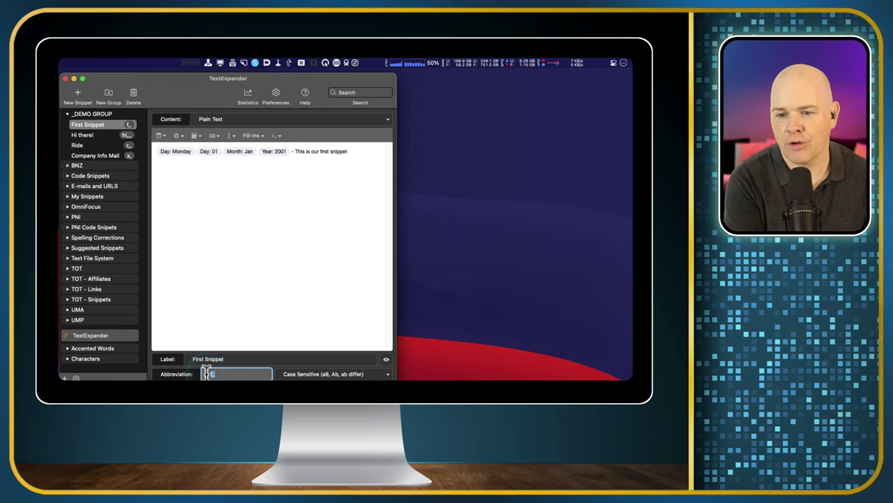
{"action": "left_click", "coordinate": [207, 373]}
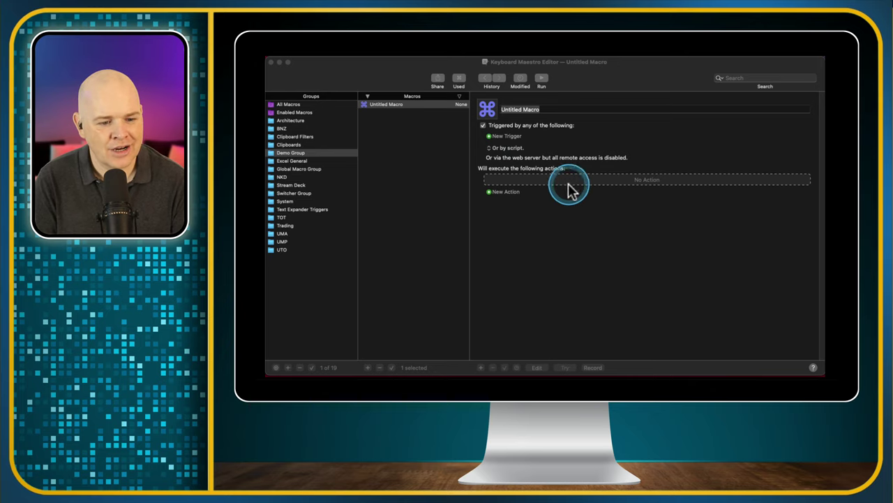
Search the action library for 'typ' and add an Insert Text by Typing action to the macro.
{"action": "left_click", "coordinate": [492, 192]}
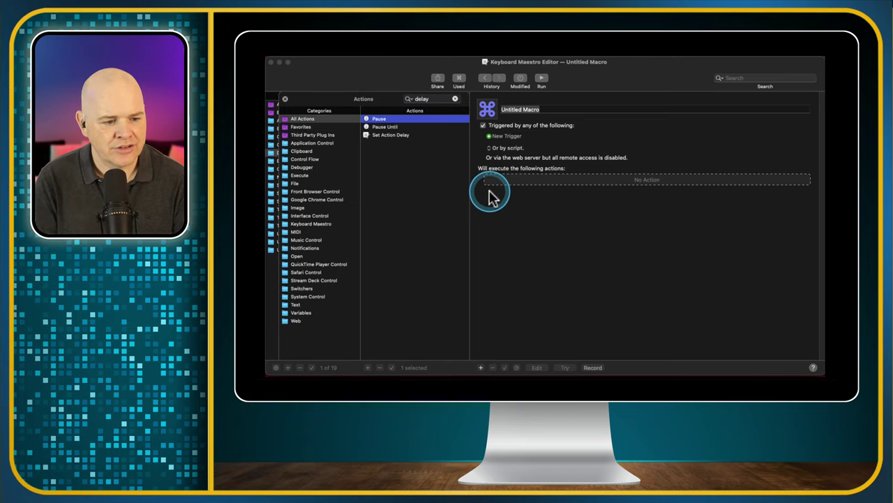
{"action": "left_click", "coordinate": [455, 99]}
{"action": "type", "text": "type"}
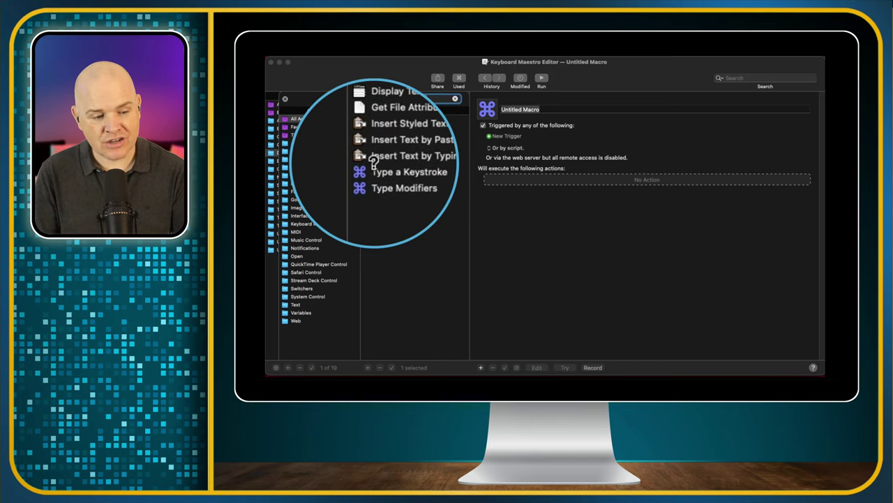
{"action": "left_click", "coordinate": [412, 160]}
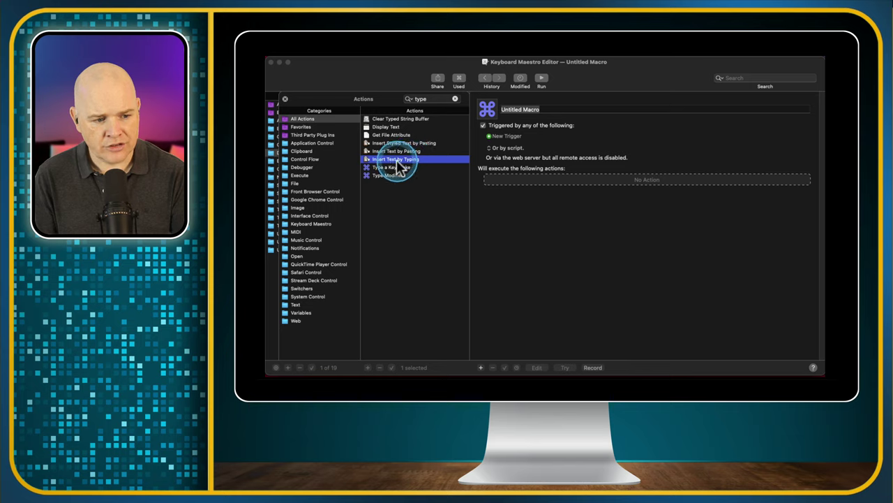
{"action": "double_click", "coordinate": [400, 160]}
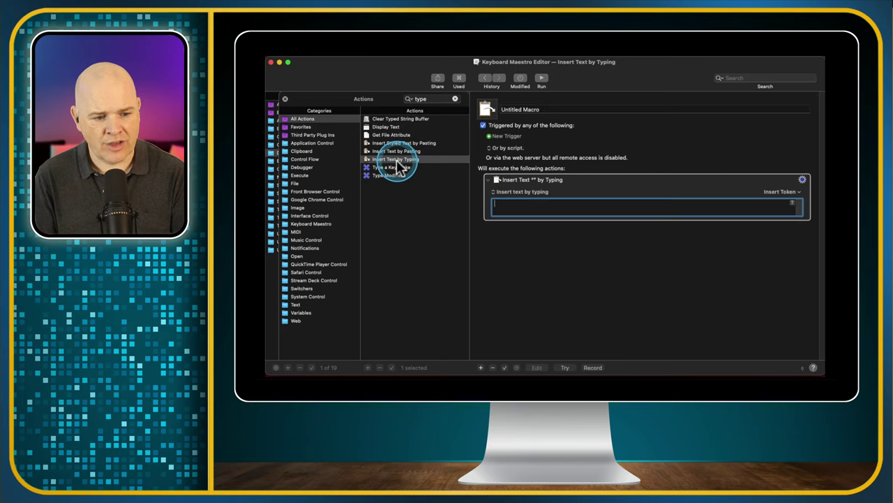
Rename the macro to 'First Snippet', correcting the mistyped 'Test'.
{"action": "left_click", "coordinate": [520, 208]}
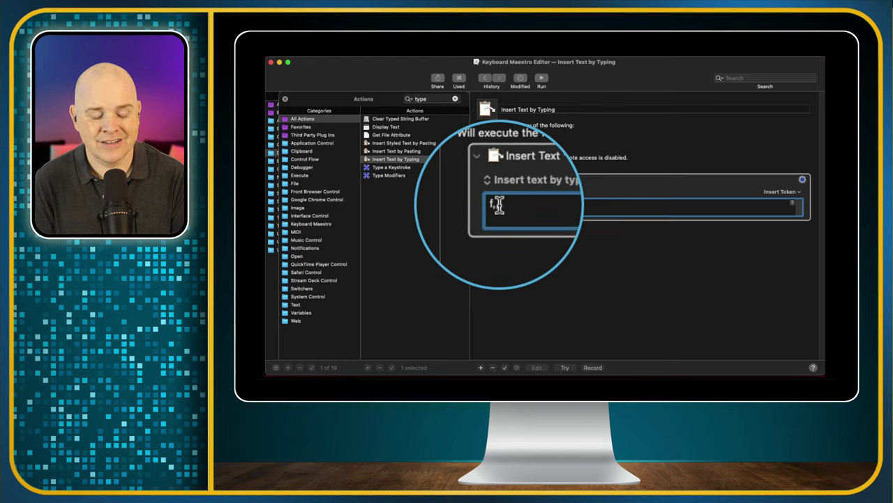
{"action": "left_click", "coordinate": [499, 205]}
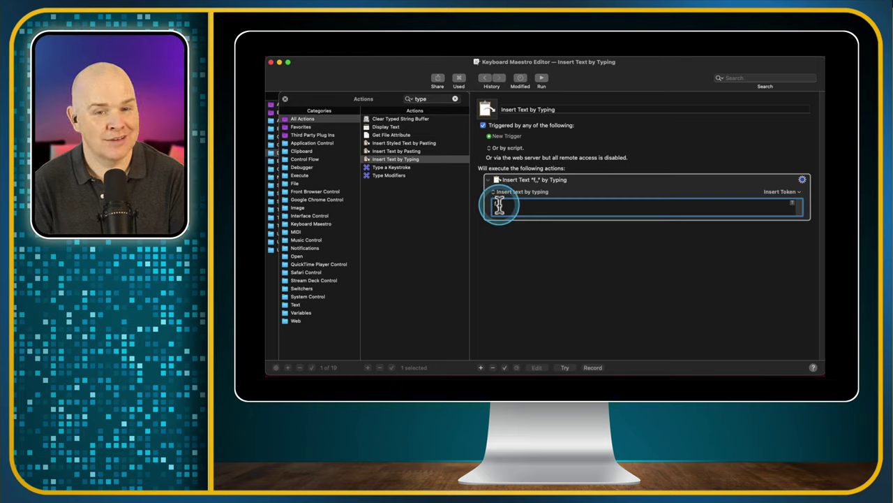
{"action": "left_click", "coordinate": [566, 110]}
{"action": "left_click_drag", "start_coordinate": [566, 109], "coordinate": [500, 106]}
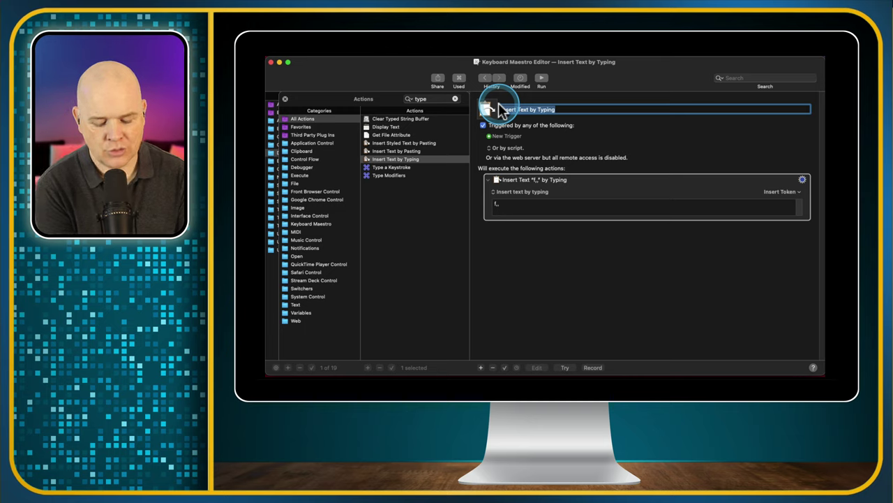
{"action": "type", "text": "Test"}
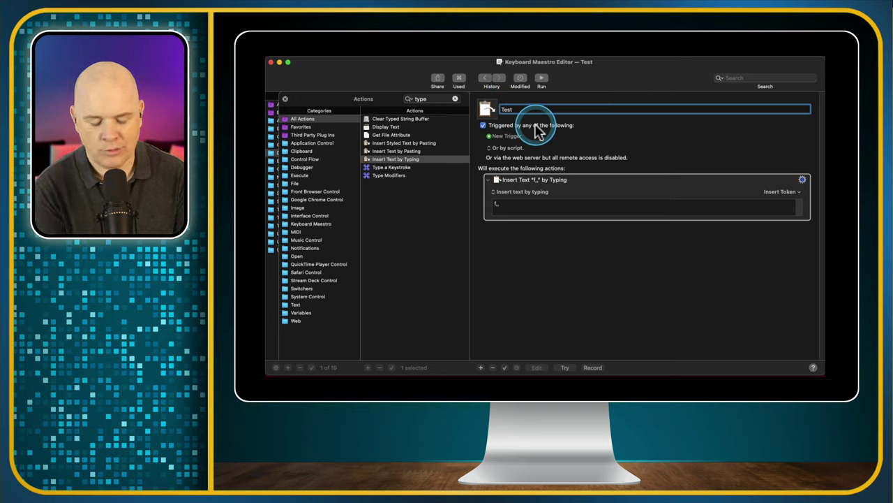
{"action": "key", "text": "BackSpace"}
{"action": "type", "text": "Firs"}
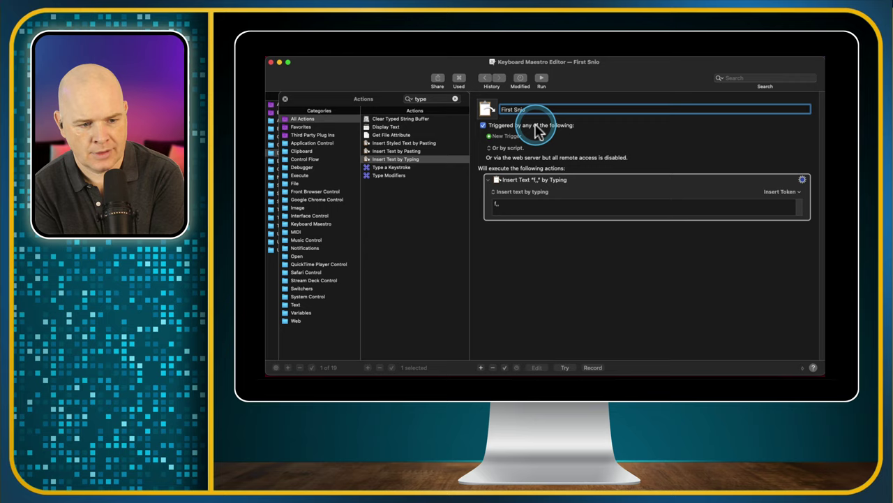
{"action": "type", "text": "t Sni"}
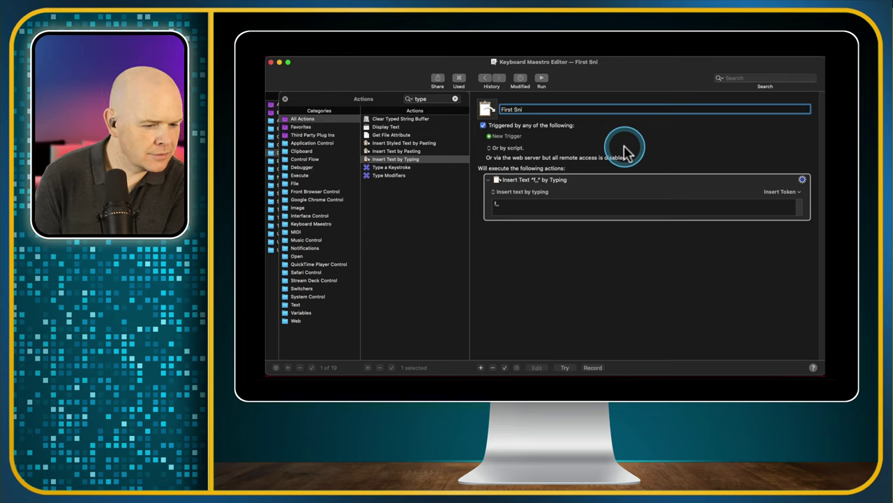
{"action": "type", "text": "ppet"}
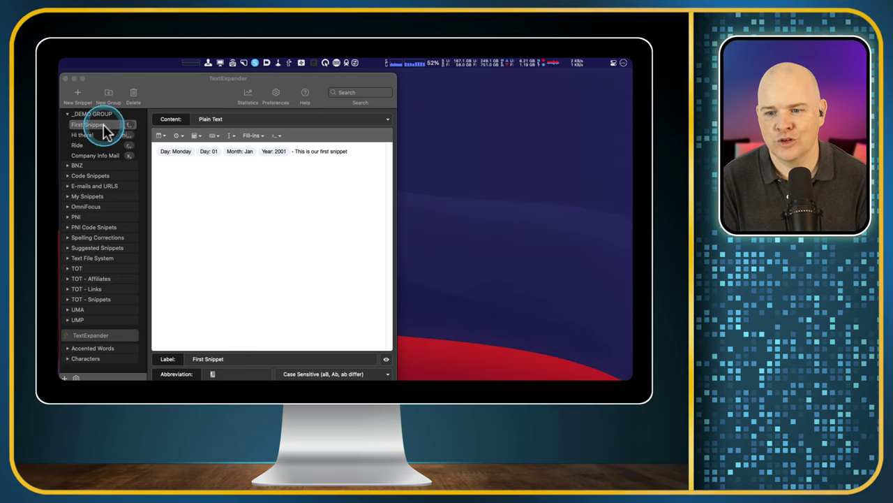
Check First Snippet's abbreviation in TextExpander and move Keyboard Maestro aside to reveal Stream Deck.
{"action": "left_click", "coordinate": [214, 374]}
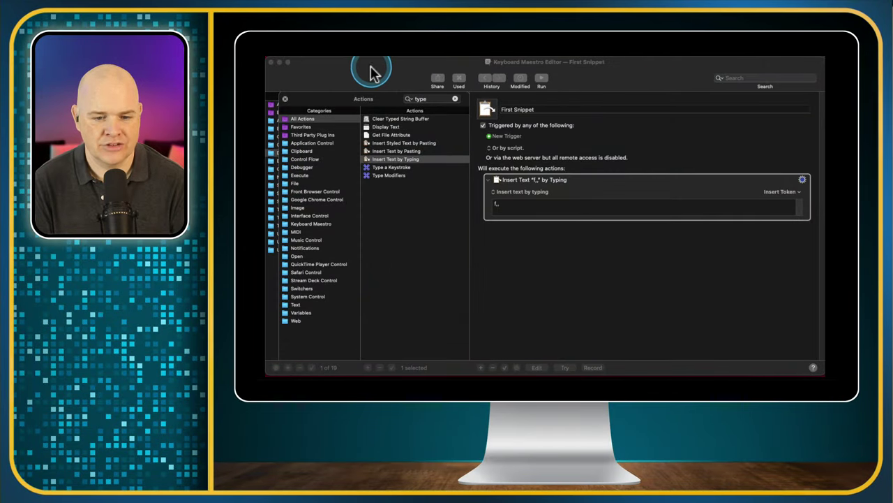
{"action": "left_click_drag", "start_coordinate": [369, 74], "coordinate": [398, 82]}
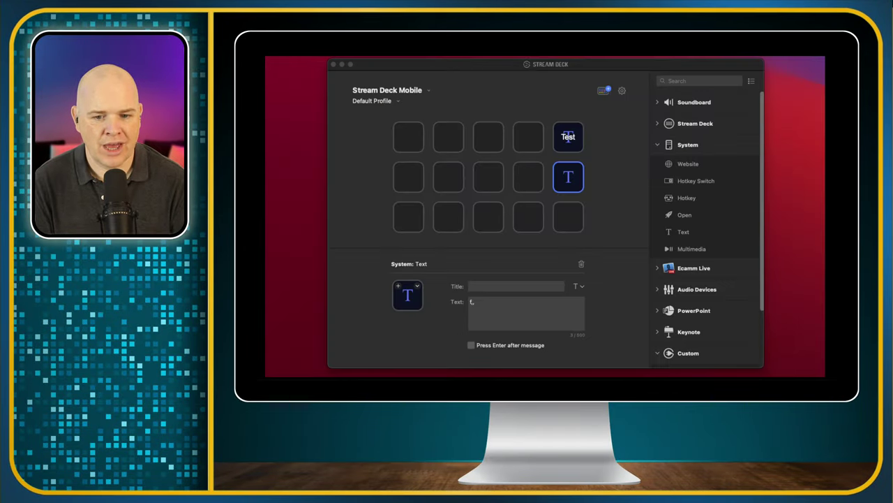
Deselect the key, collapse Stream Deck's System and Custom categories, and open the Store.
{"action": "left_click", "coordinate": [609, 185]}
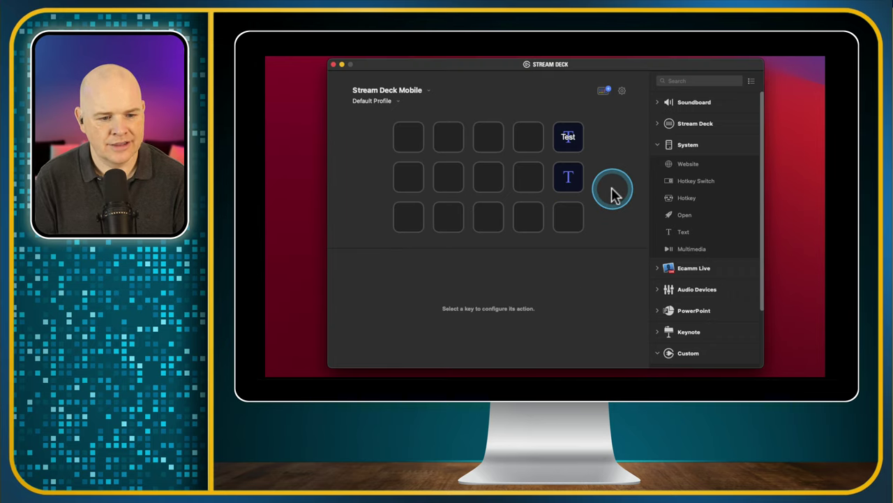
{"action": "left_click", "coordinate": [659, 147]}
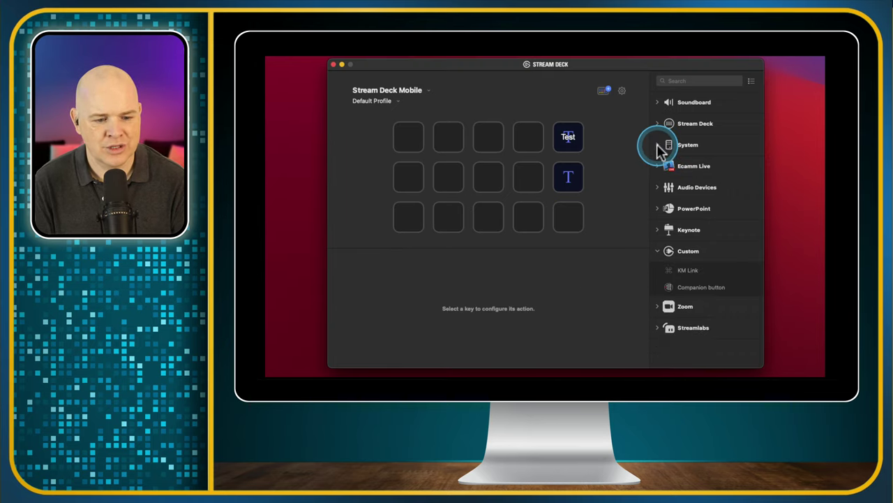
{"action": "left_click", "coordinate": [659, 252]}
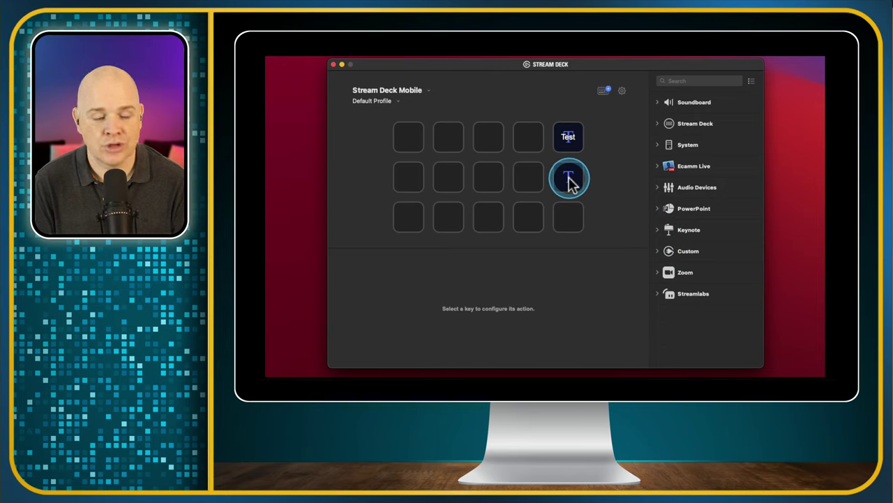
{"action": "left_click", "coordinate": [605, 90]}
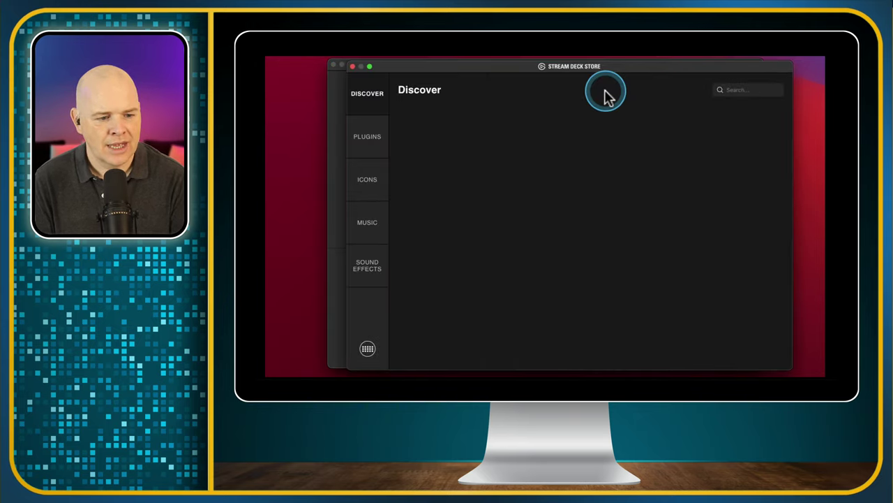
Search the Store for 'keyb', then 'km', confirming KMLink is installed, and close the Store.
{"action": "left_click", "coordinate": [737, 90]}
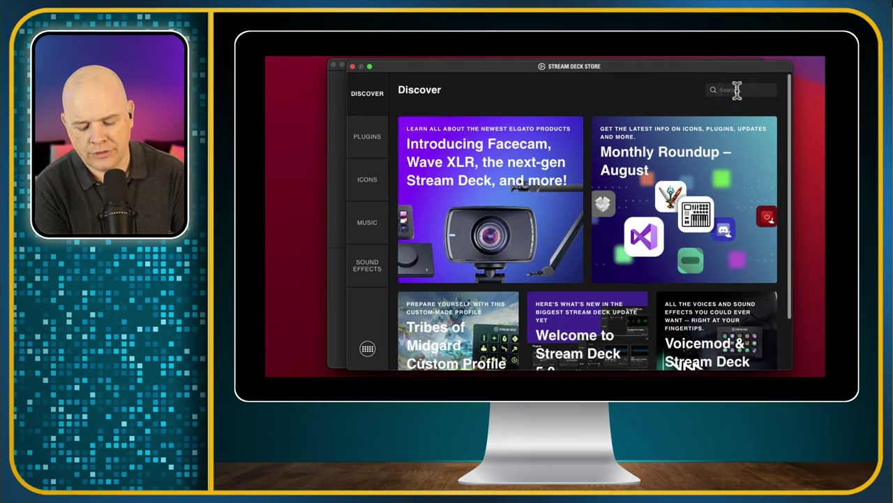
{"action": "type", "text": "keyb"}
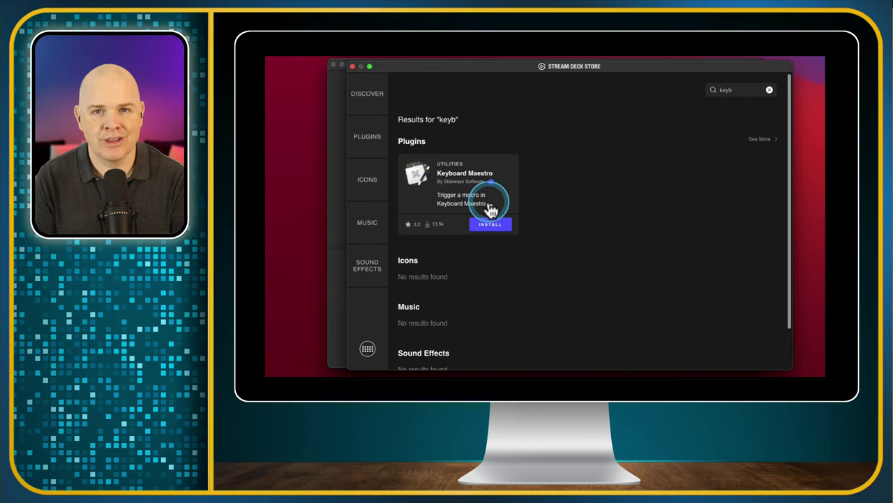
{"action": "left_click", "coordinate": [769, 93]}
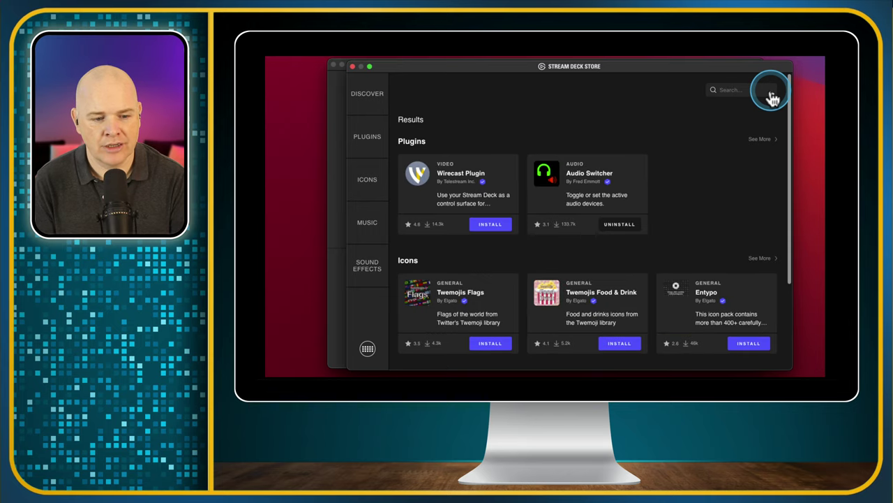
{"action": "type", "text": "km"}
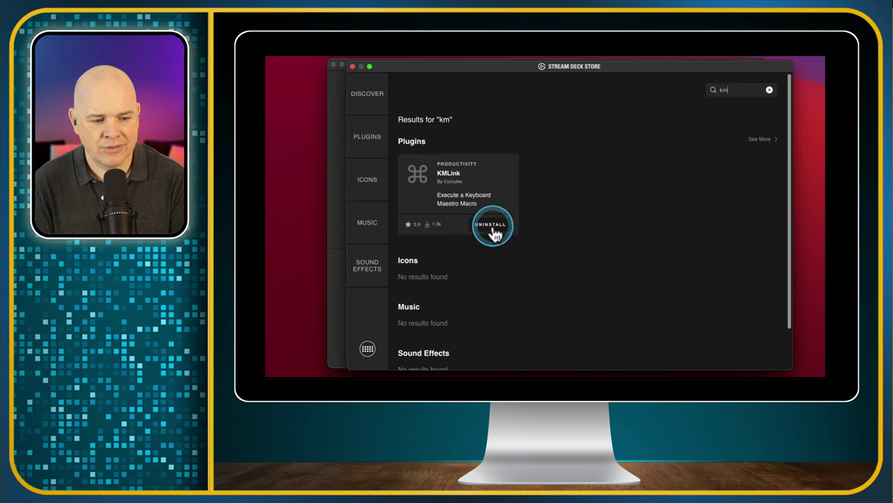
{"action": "left_click", "coordinate": [353, 67]}
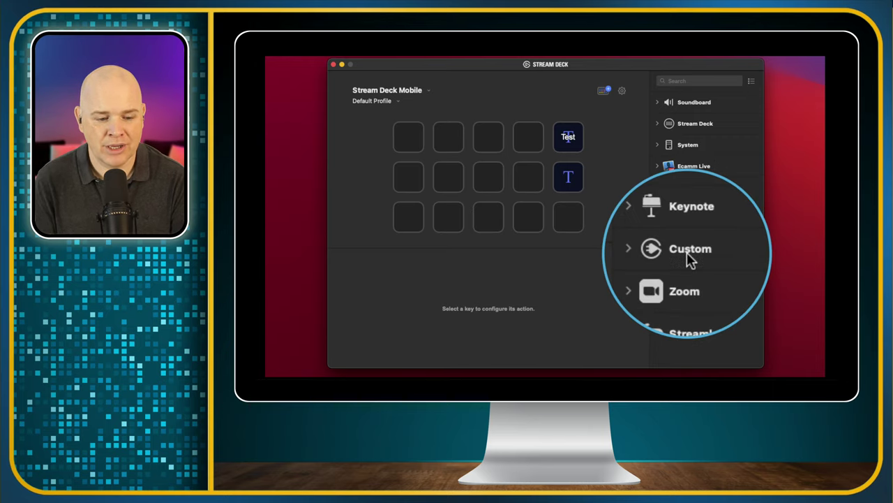
Put a KM Link action running First Snippet on the bottom-right key and move the Examples note aside.
{"action": "left_click", "coordinate": [657, 250]}
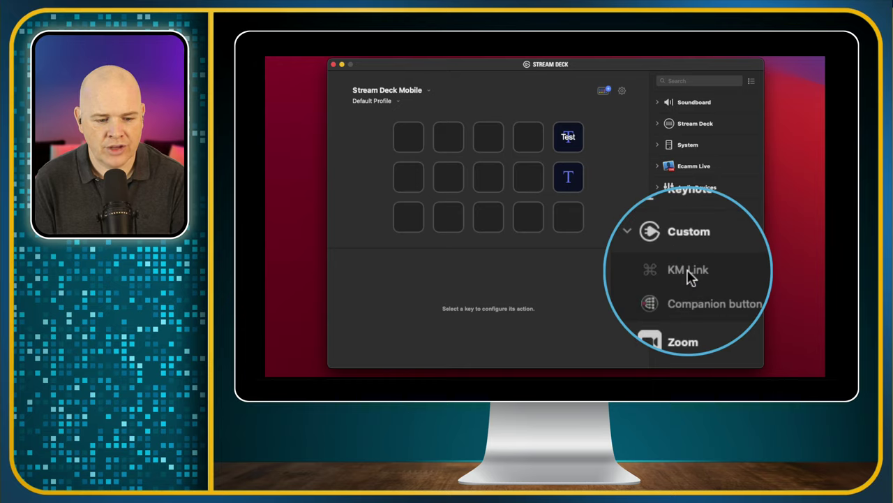
{"action": "left_click_drag", "start_coordinate": [687, 272], "coordinate": [566, 220]}
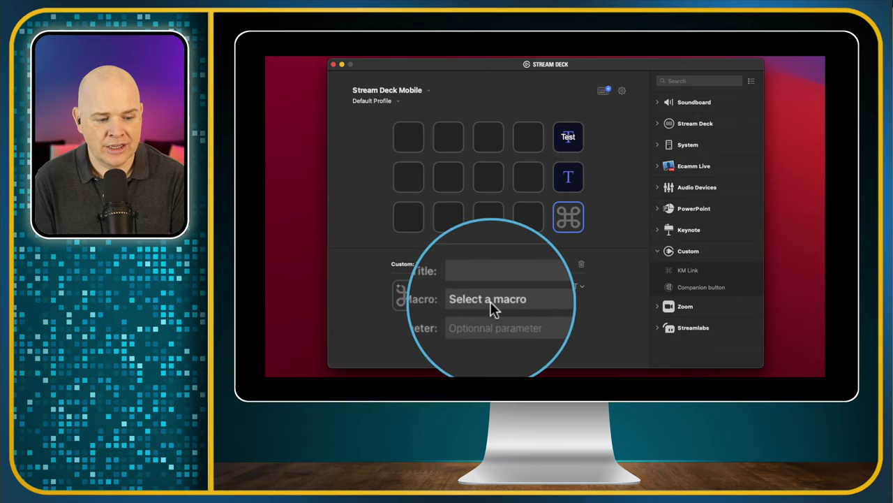
{"action": "left_click", "coordinate": [551, 305]}
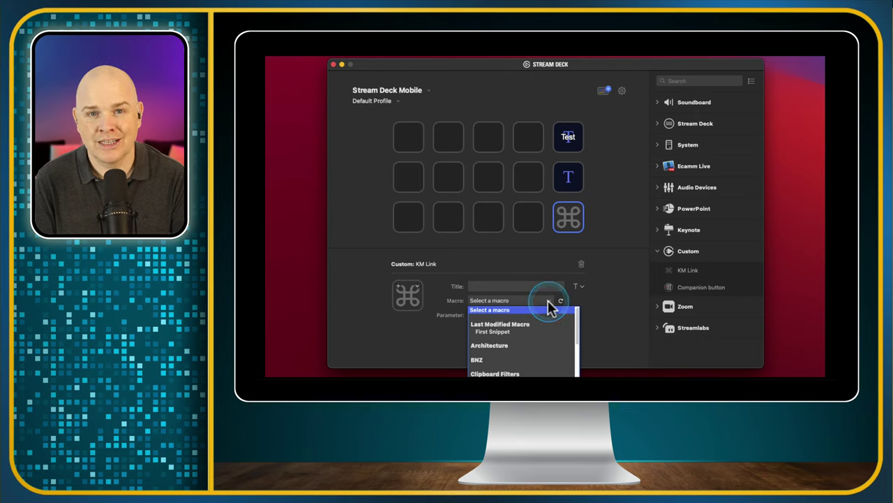
{"action": "left_click", "coordinate": [492, 333]}
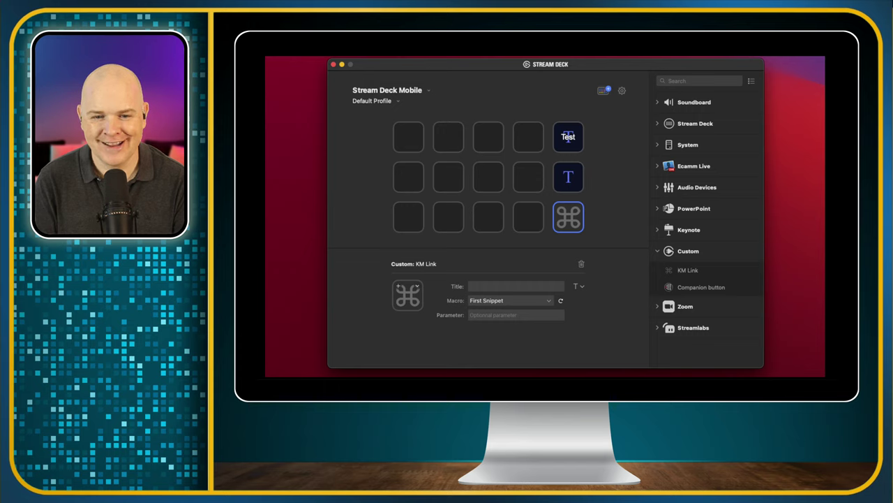
{"action": "left_click_drag", "start_coordinate": [732, 261], "coordinate": [706, 179]}
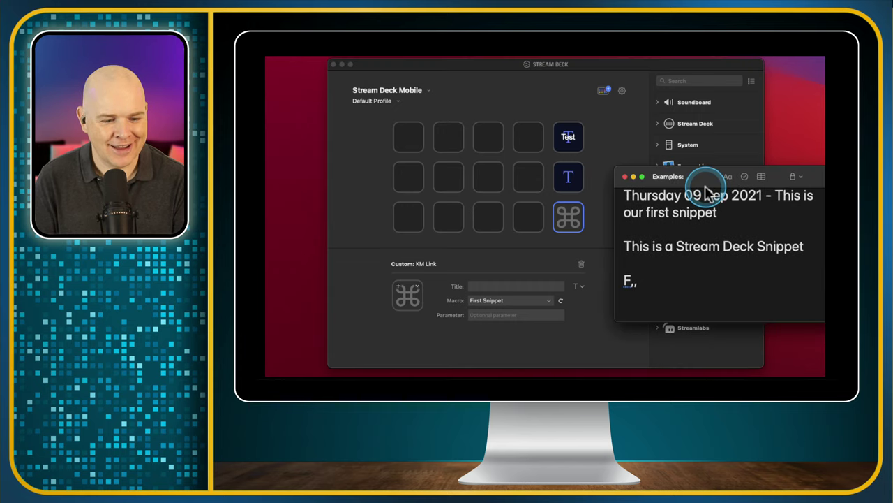
Add a new 'F,' line to the Examples note and shift the note and Stream Deck windows left.
{"action": "left_click", "coordinate": [648, 279]}
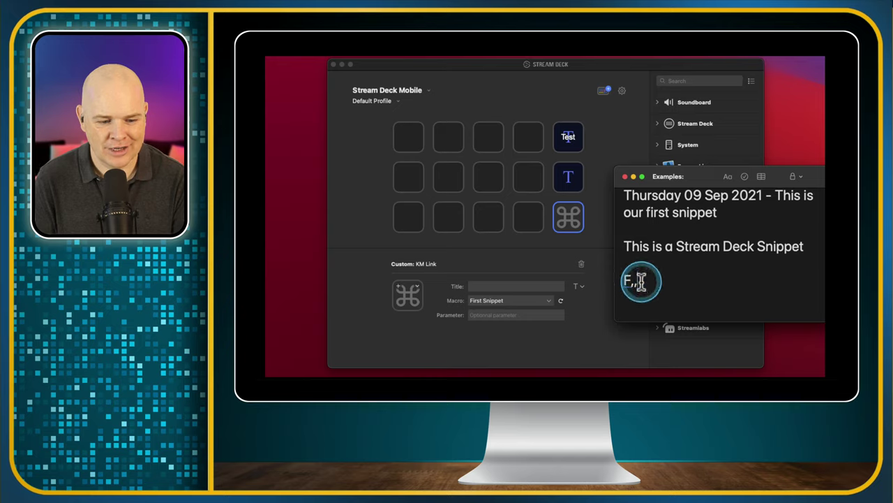
{"action": "key", "text": "Return"}
{"action": "key", "text": "Return"}
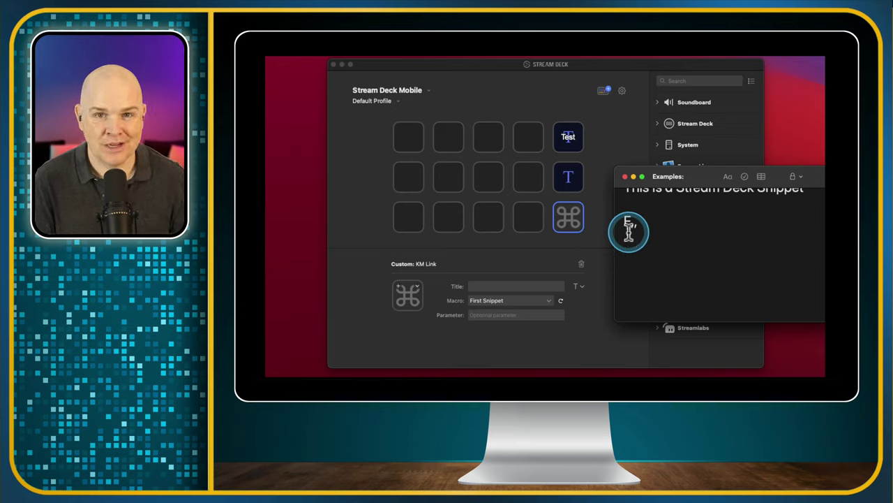
{"action": "type", "text": "F,,"}
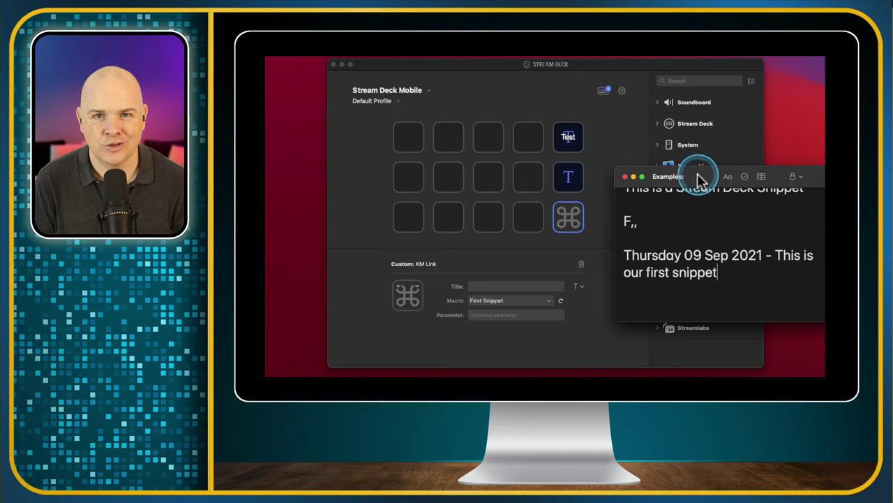
{"action": "left_click_drag", "start_coordinate": [700, 178], "coordinate": [707, 211]}
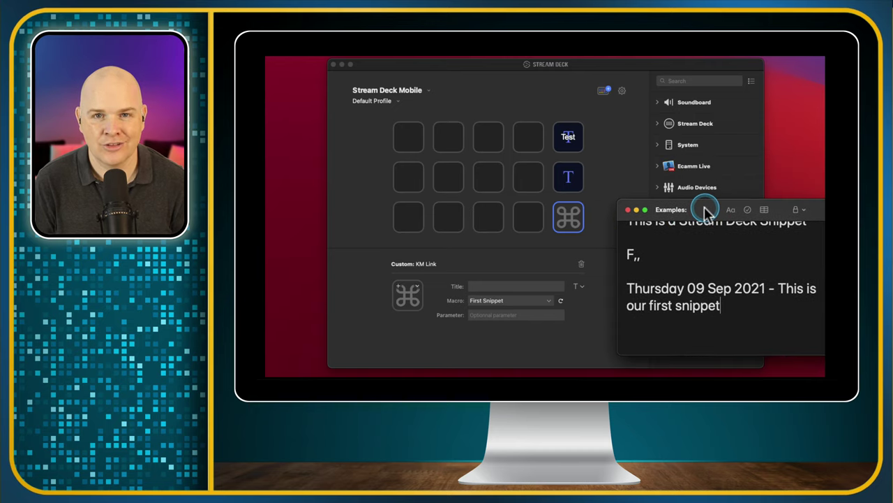
{"action": "left_click_drag", "start_coordinate": [611, 65], "coordinate": [551, 73]}
{"action": "left_click_drag", "start_coordinate": [712, 207], "coordinate": [683, 205]}
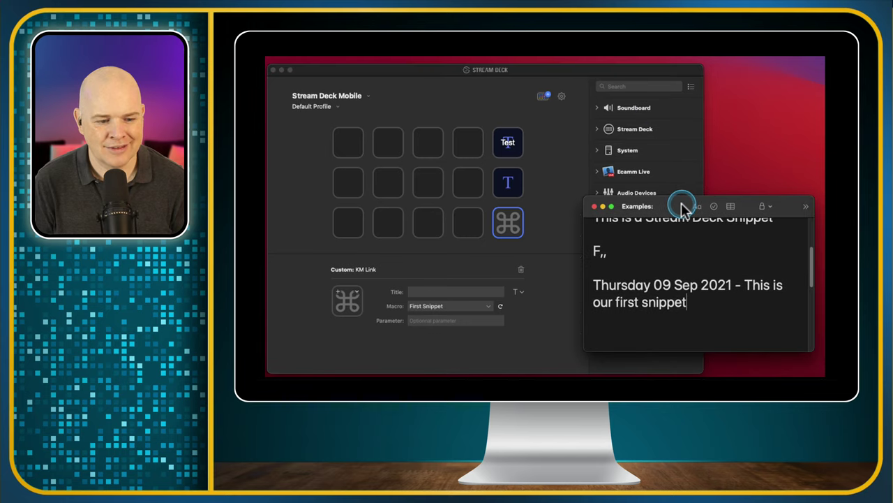
Trigger First Snippet from its key and select the text in its Insert Text field.
{"action": "left_click", "coordinate": [519, 225]}
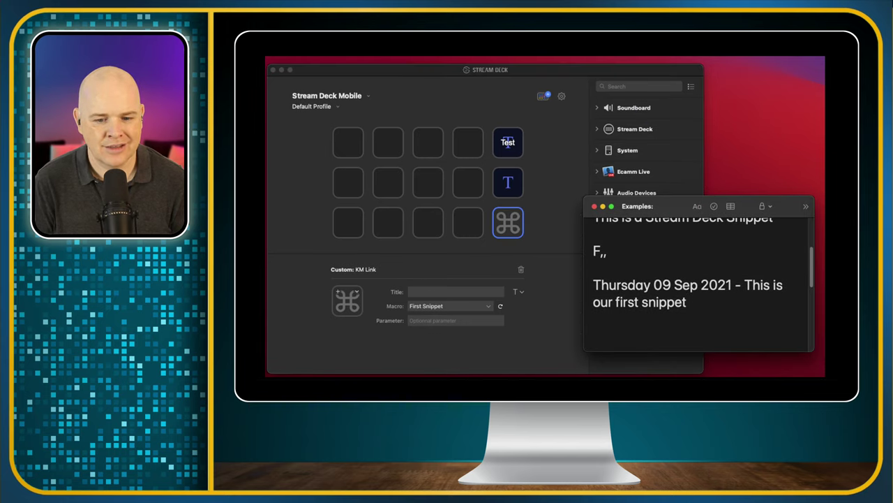
{"action": "left_click", "coordinate": [496, 201]}
{"action": "left_click_drag", "start_coordinate": [497, 201], "coordinate": [504, 224]}
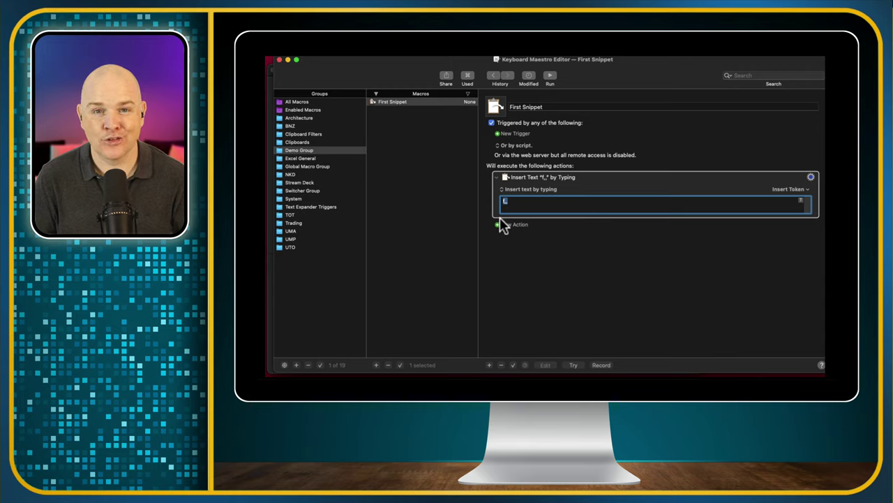
Deselect the insert-field text and move the Examples note off to the right.
{"action": "left_click", "coordinate": [497, 212]}
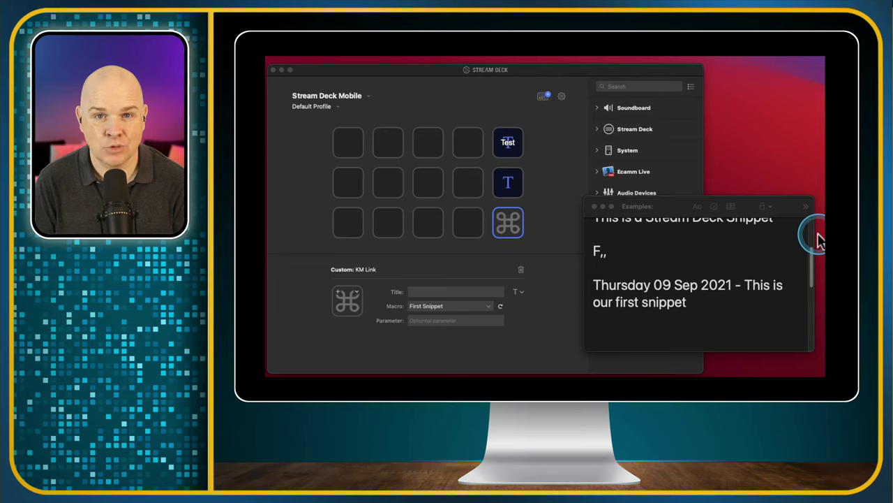
{"action": "left_click_drag", "start_coordinate": [674, 208], "coordinate": [856, 236]}
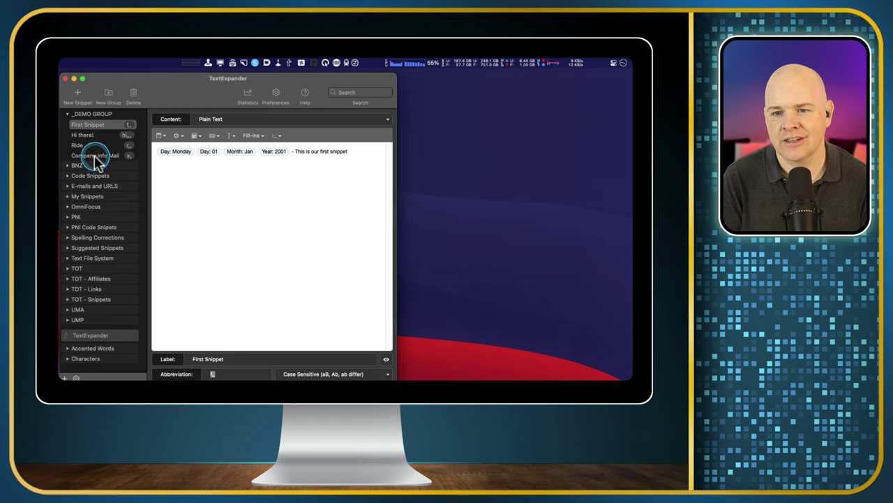
Review the Company Info Mail snippet in TextExpander.
{"action": "left_click", "coordinate": [95, 156]}
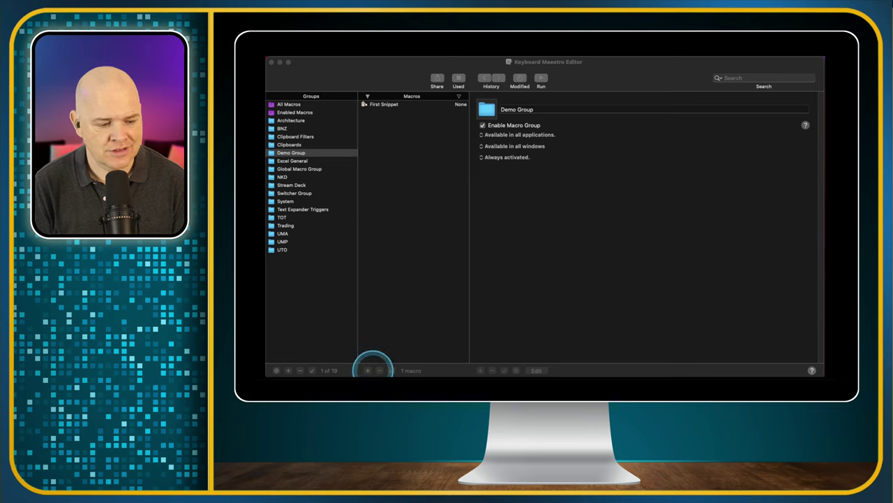
Create a new macro named 'Company Info Mail' in the Demo Group.
{"action": "left_click", "coordinate": [368, 372]}
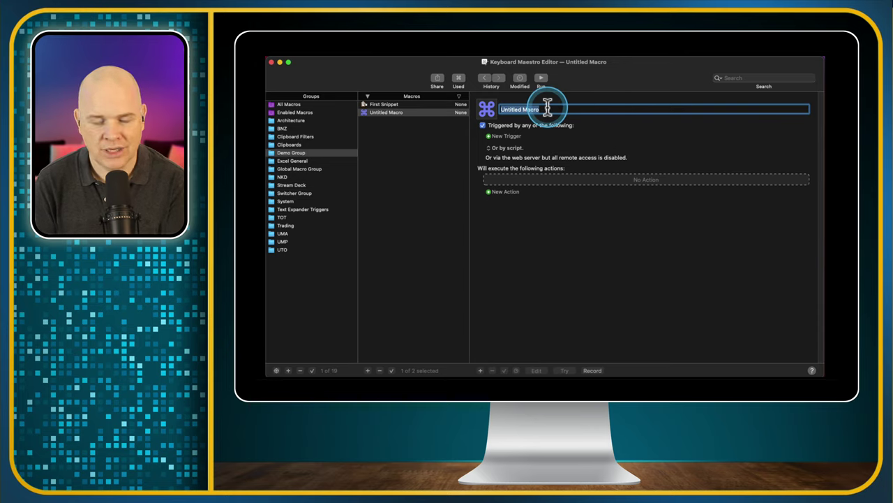
{"action": "type", "text": "I"}
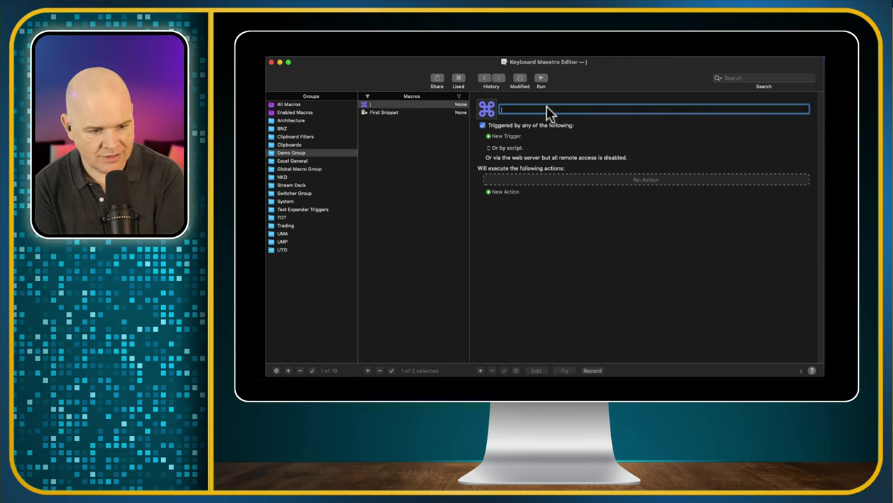
{"action": "type", "text": "Company Info Mail"}
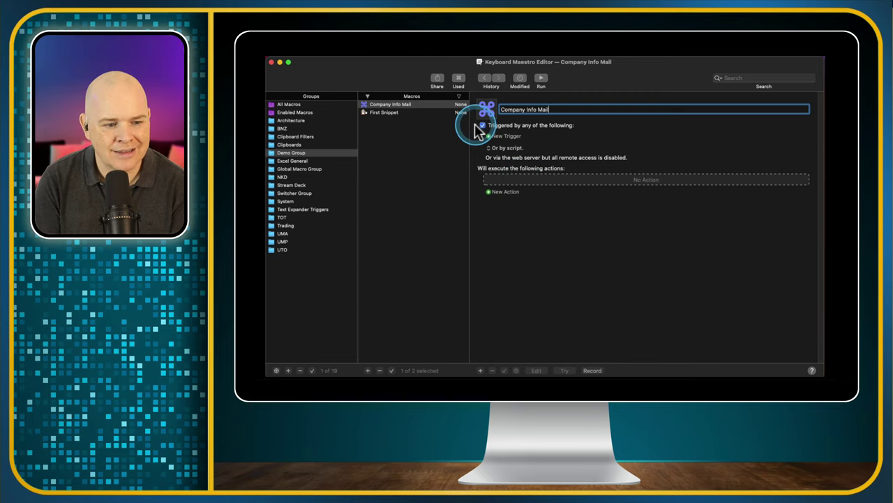
{"action": "left_click", "coordinate": [490, 192]}
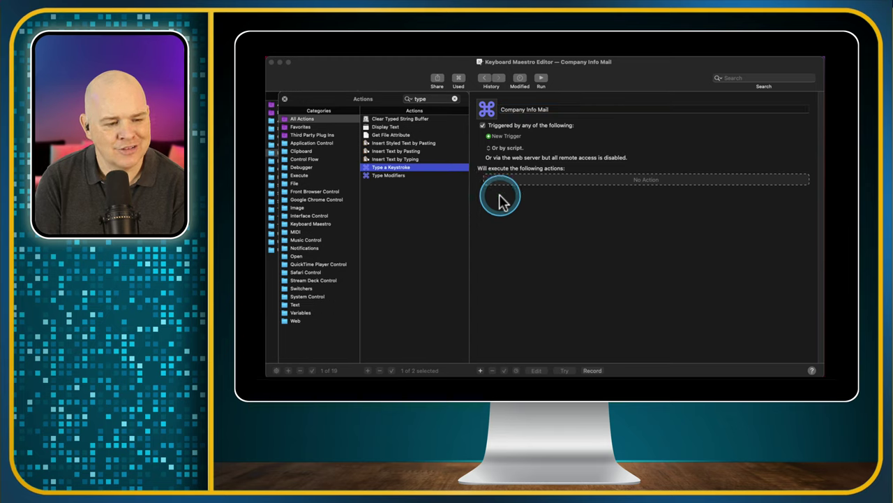
Filter the action library to 'Act' and add Activate a Specific Application to Company Info Mail.
{"action": "left_click", "coordinate": [454, 99]}
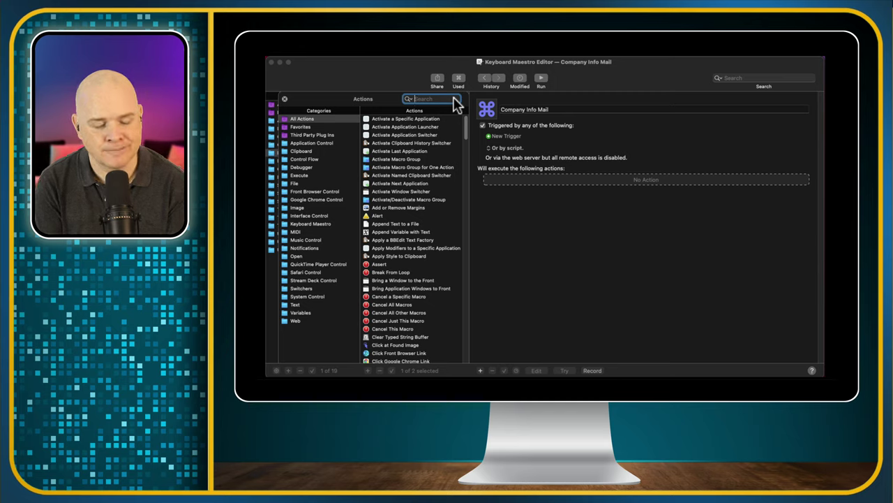
{"action": "left_click", "coordinate": [455, 101]}
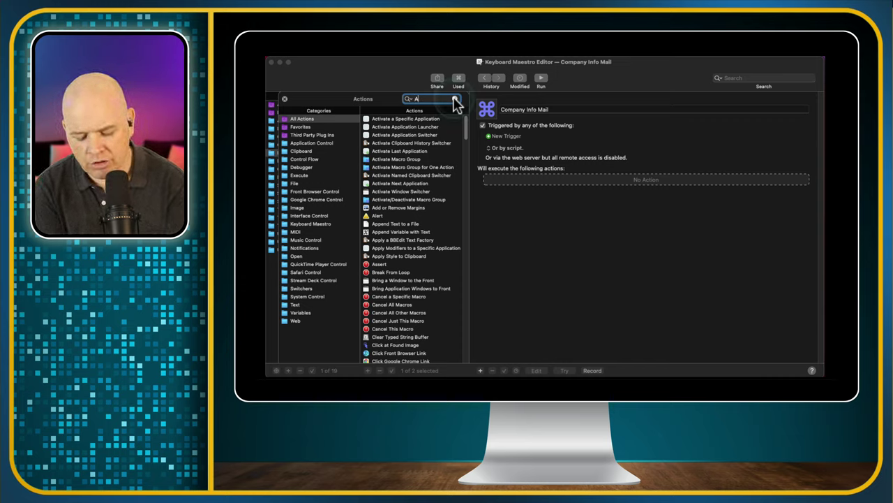
{"action": "type", "text": "Act"}
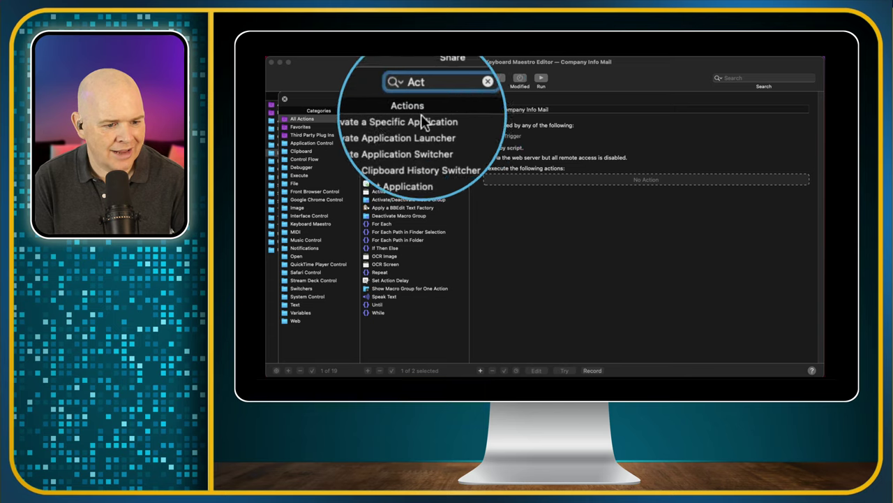
{"action": "left_click", "coordinate": [368, 120]}
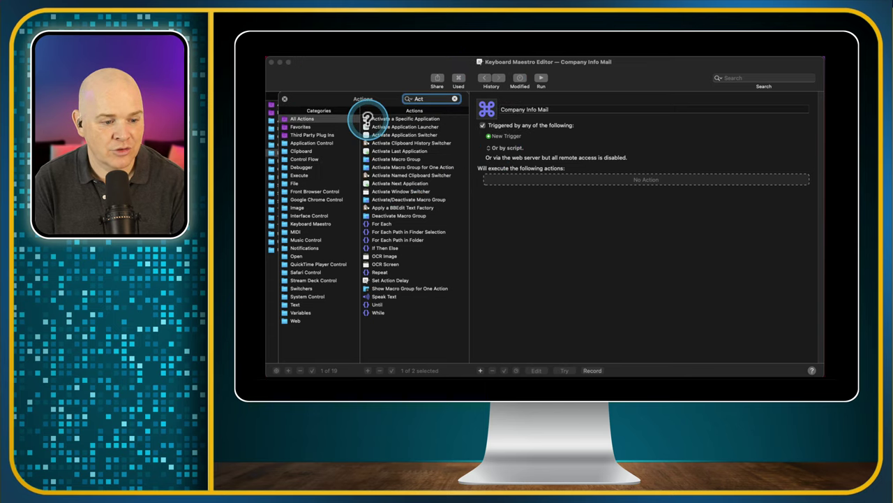
{"action": "left_click", "coordinate": [368, 121]}
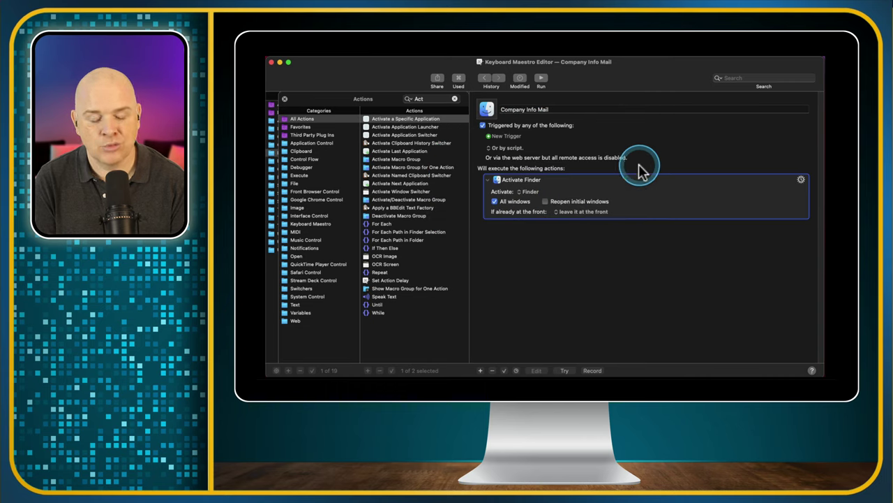
Change the first action's application from Finder to Mail, keeping All windows checked.
{"action": "left_click", "coordinate": [520, 191]}
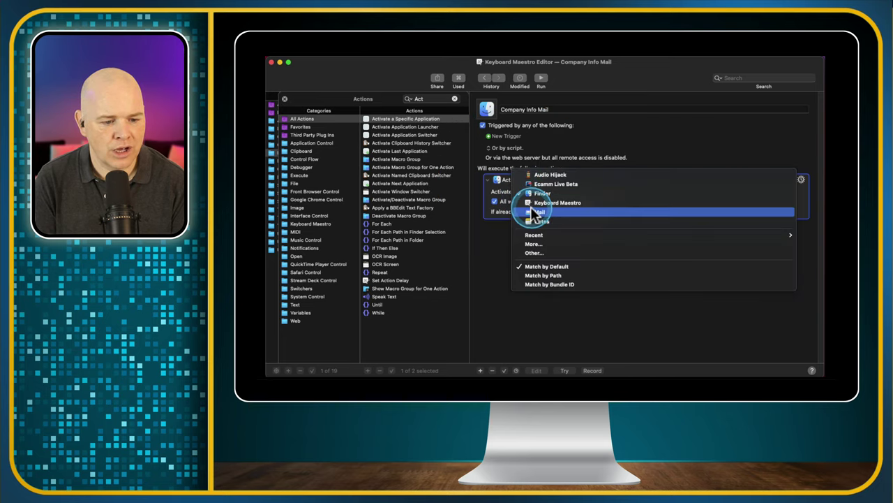
{"action": "left_click", "coordinate": [532, 211]}
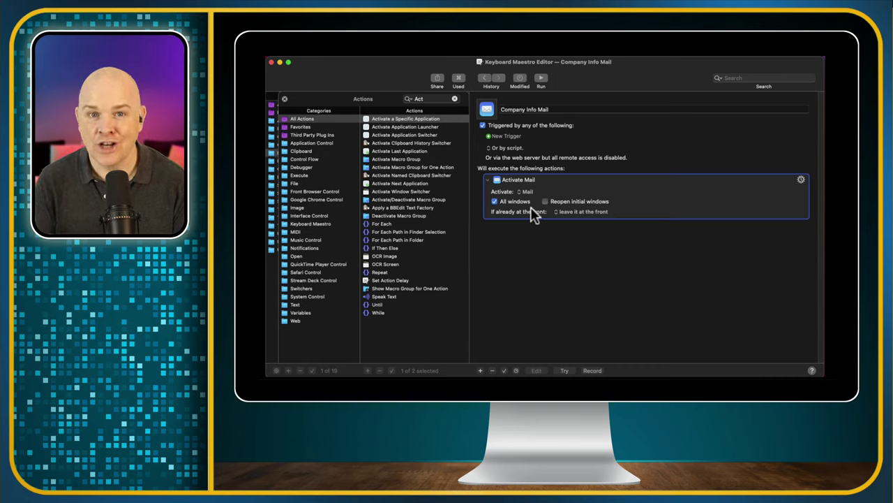
{"action": "left_click", "coordinate": [524, 214]}
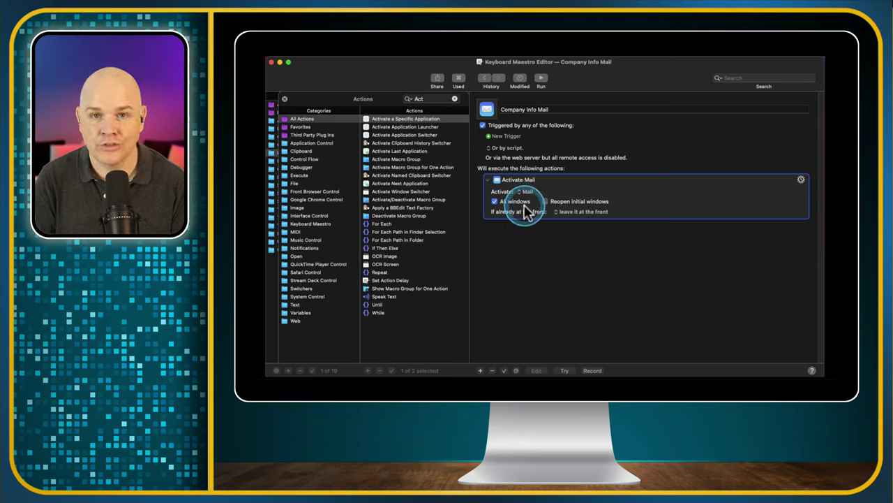
{"action": "left_click", "coordinate": [454, 101]}
Search 'type', add a Type a Keystroke action, and replace its Return keystroke with ⌘N.
{"action": "key", "text": "BackSpace"}
{"action": "type", "text": "typ"}
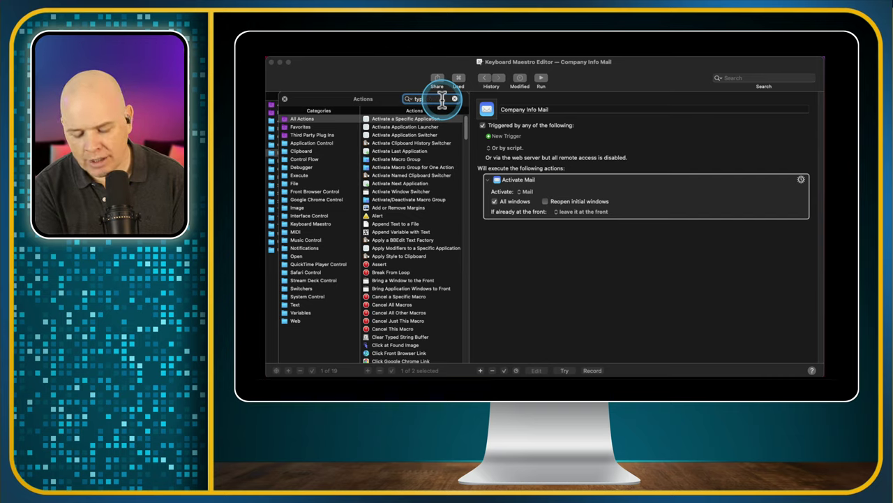
{"action": "type", "text": "e"}
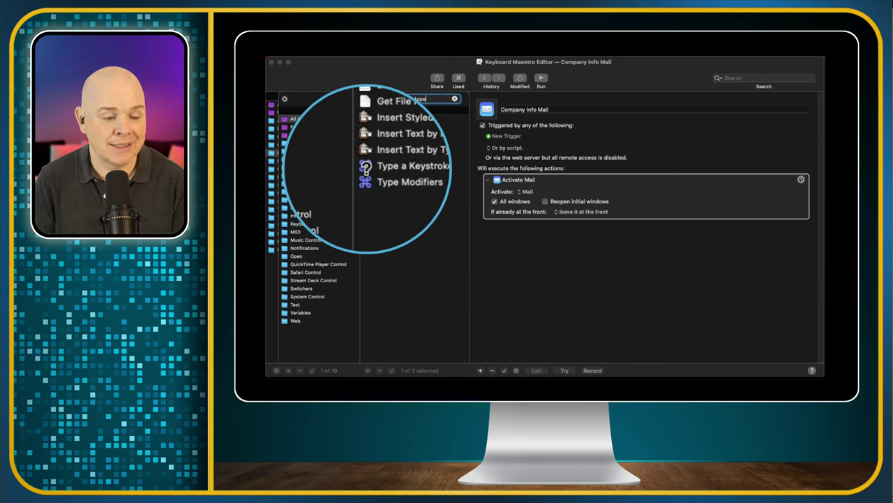
{"action": "double_click", "coordinate": [368, 168]}
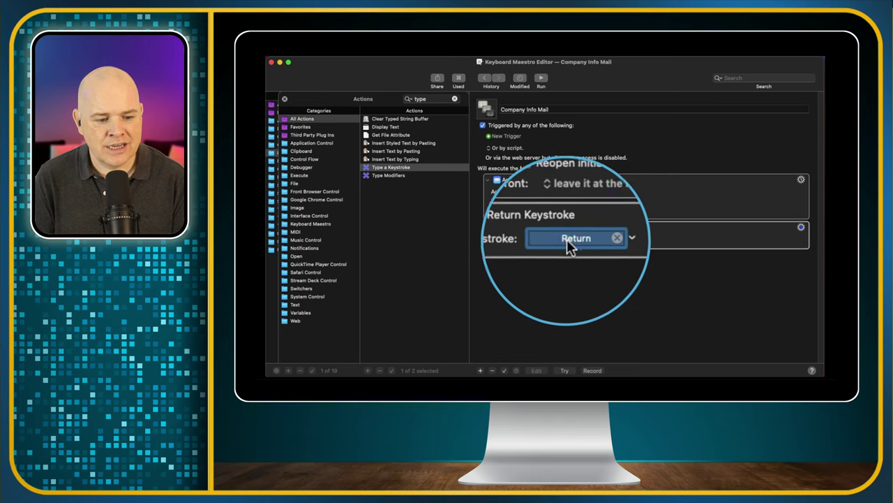
{"action": "left_click", "coordinate": [590, 240]}
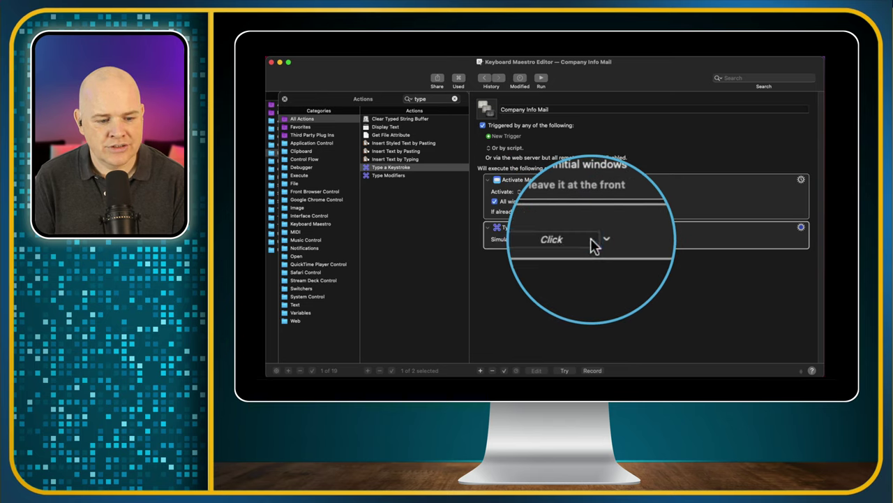
{"action": "left_click", "coordinate": [574, 241]}
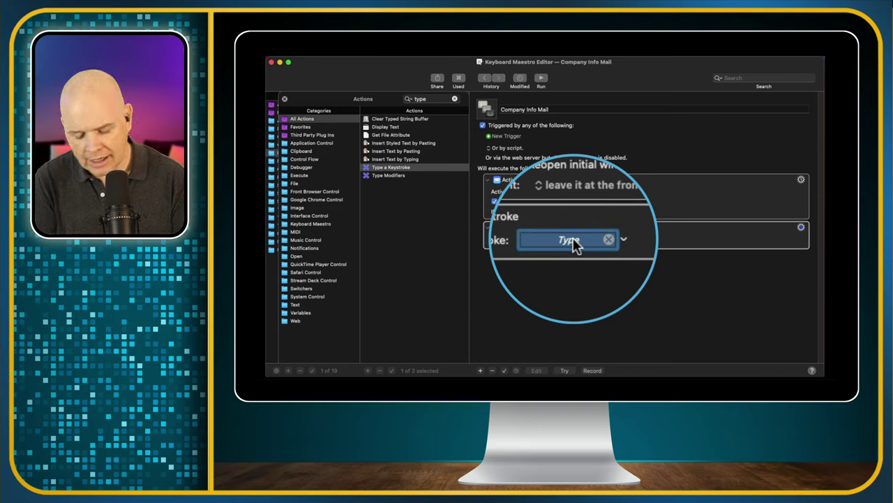
{"action": "key", "text": "super+n"}
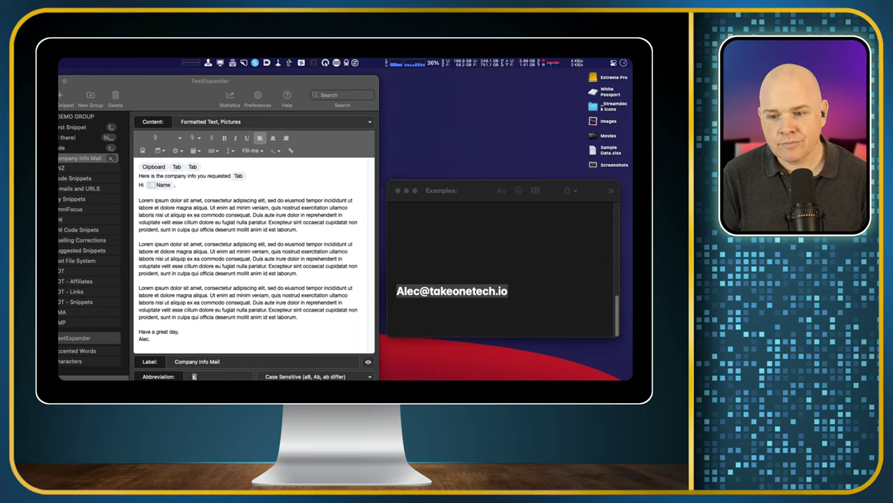
{"action": "left_click", "coordinate": [185, 374]}
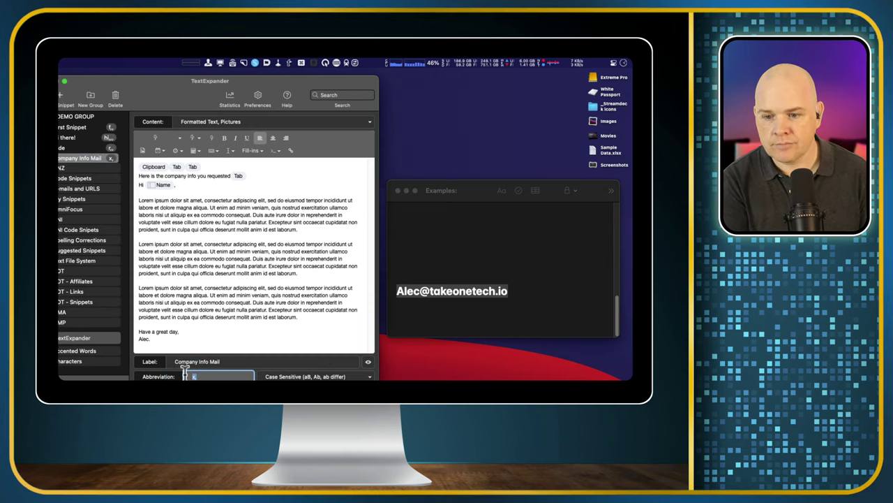
{"action": "left_click", "coordinate": [197, 376]}
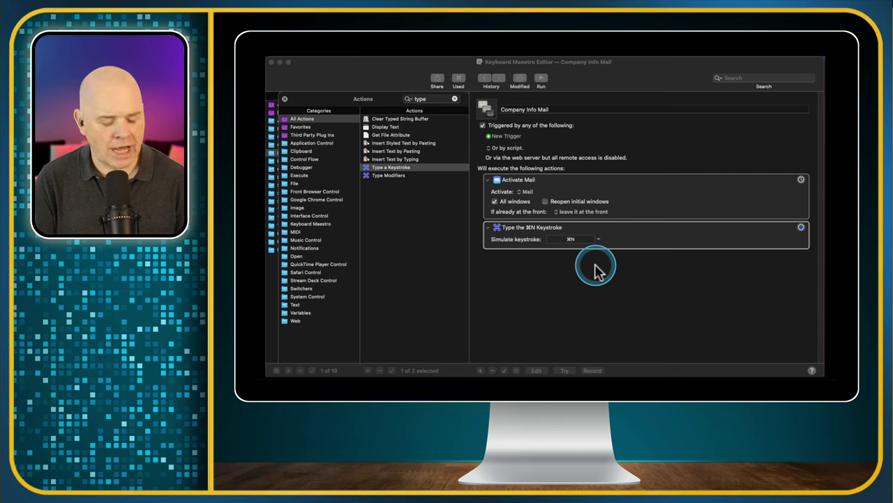
Add an Insert Text by Typing action that types 'x,' after the ⌘N keystroke.
{"action": "double_click", "coordinate": [393, 159]}
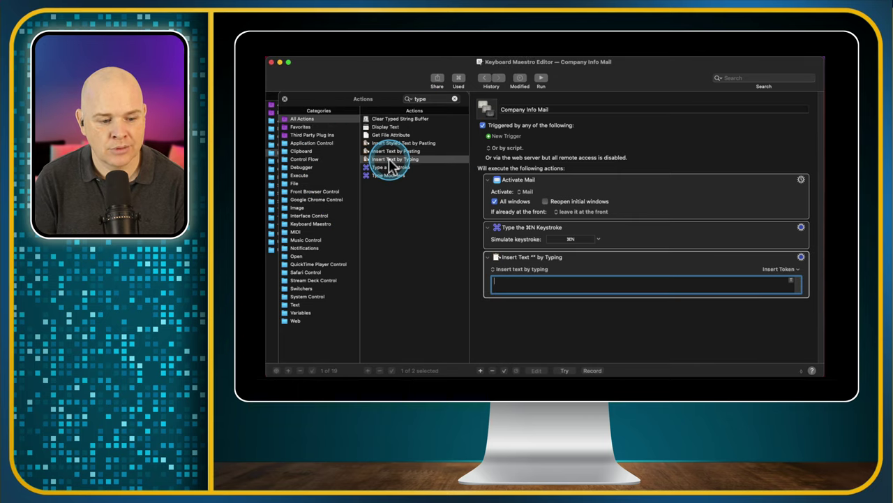
{"action": "left_click", "coordinate": [502, 285]}
{"action": "type", "text": "x,"}
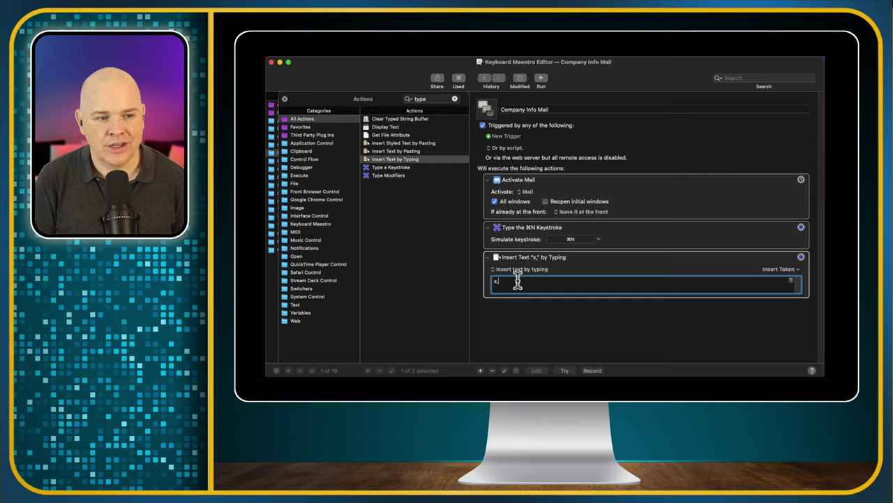
{"action": "left_click", "coordinate": [517, 281]}
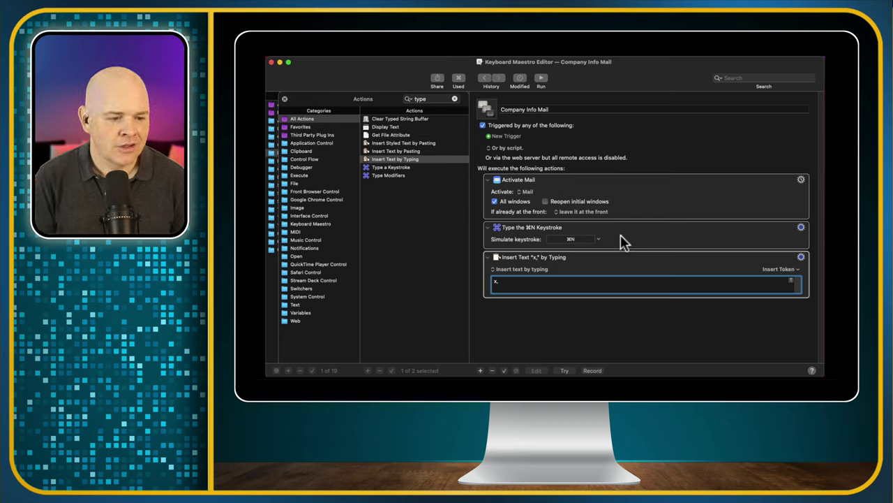
{"action": "left_click", "coordinate": [453, 100]}
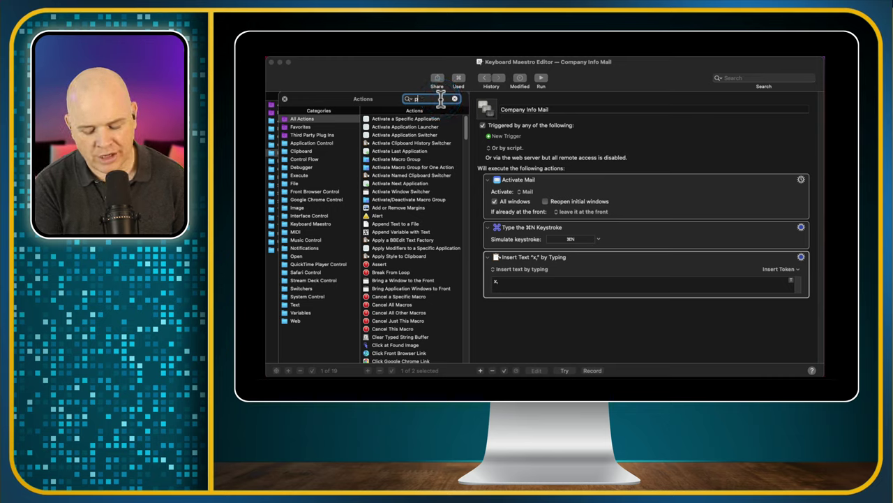
Search the library for 'pause' and append a Pause Until Conditions are Met action.
{"action": "left_click", "coordinate": [441, 100]}
{"action": "type", "text": "pause"}
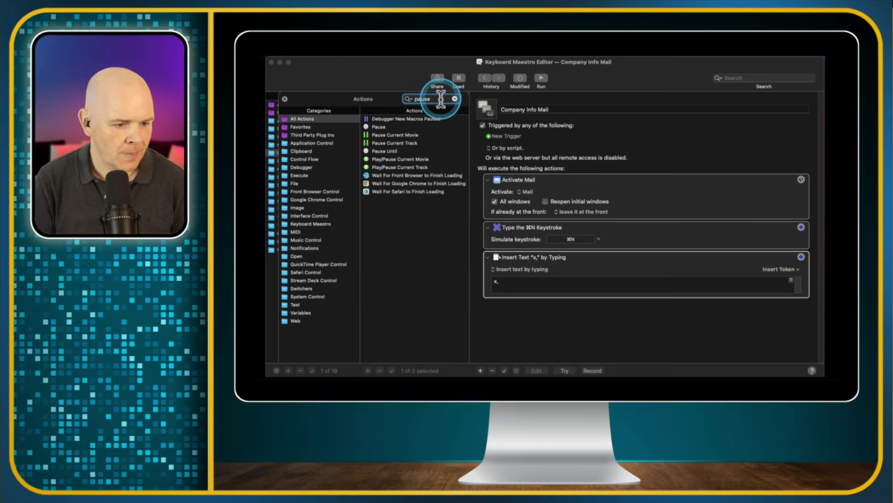
{"action": "left_click", "coordinate": [387, 135]}
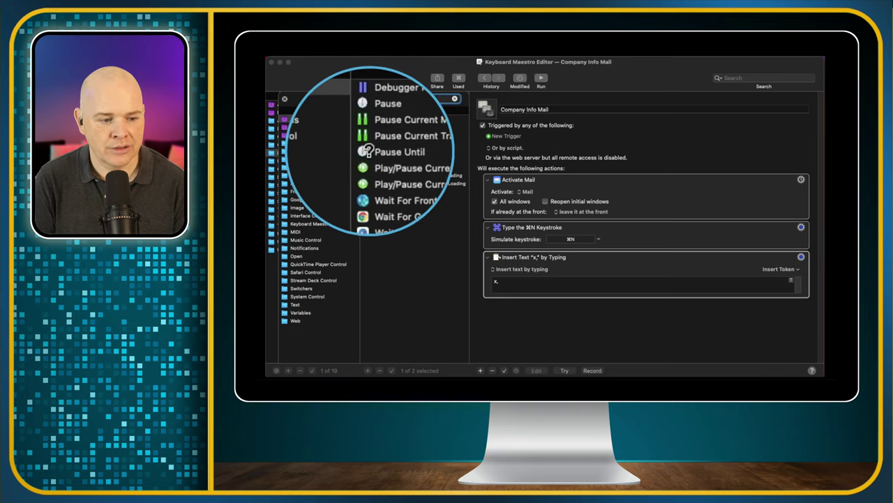
{"action": "double_click", "coordinate": [381, 152]}
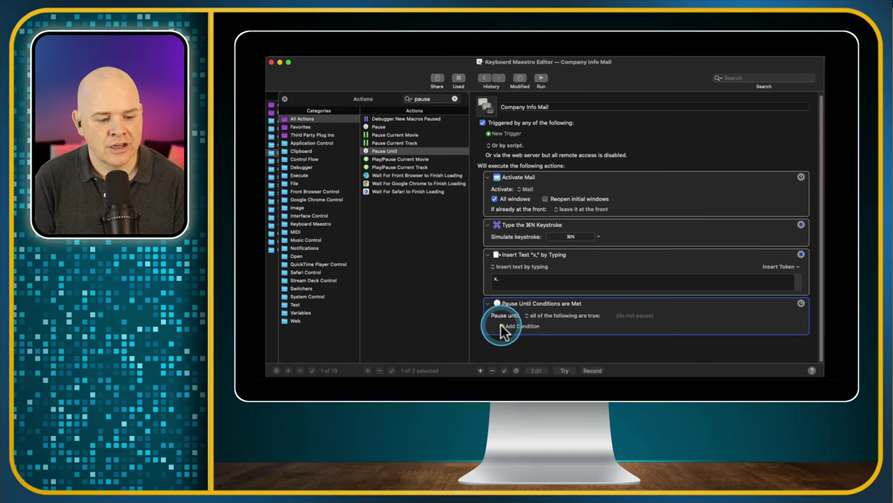
{"action": "left_click", "coordinate": [503, 326]}
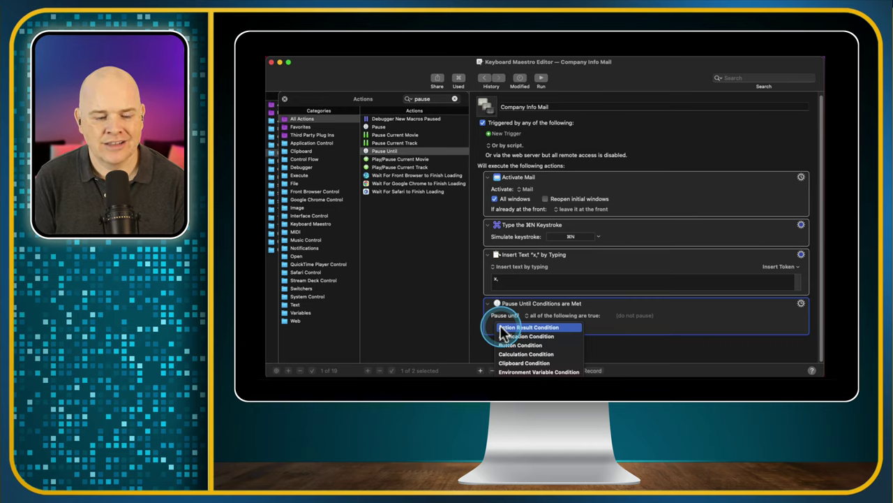
{"action": "left_click", "coordinate": [658, 80]}
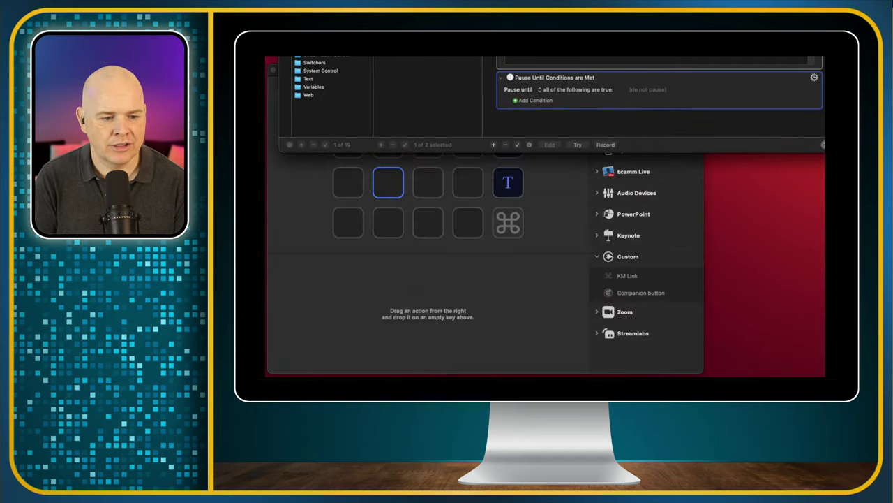
{"action": "left_click", "coordinate": [517, 101]}
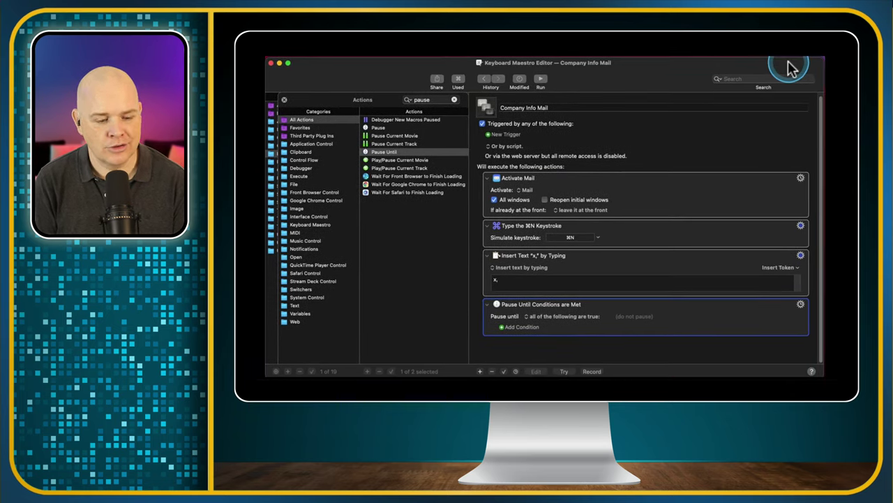
Add a Key Condition to the pause so it waits until Return is down.
{"action": "left_click", "coordinate": [505, 328]}
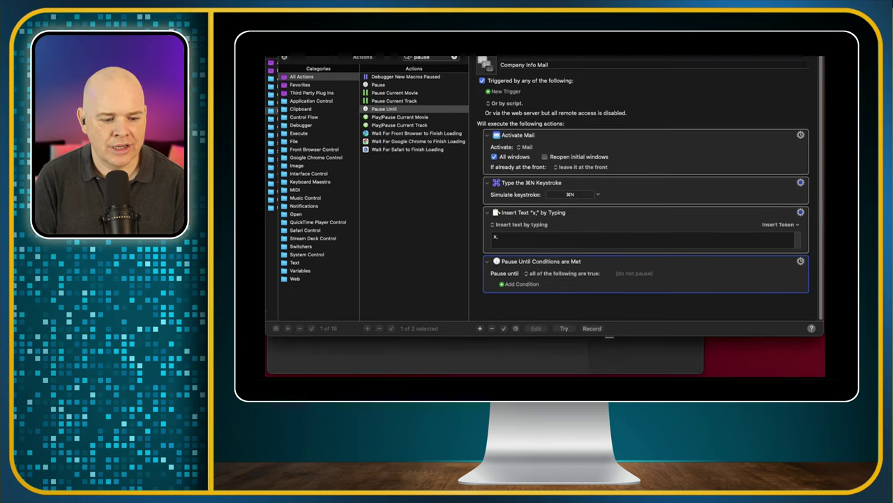
{"action": "left_click", "coordinate": [501, 254]}
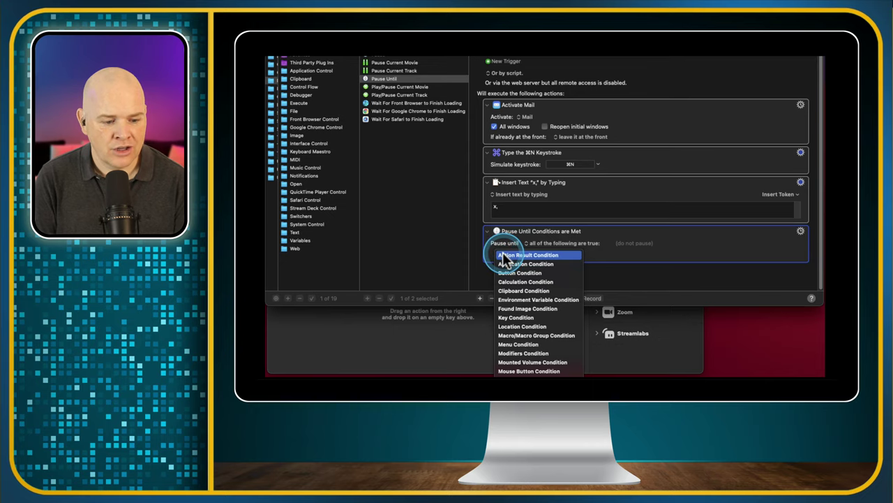
{"action": "left_click", "coordinate": [517, 317]}
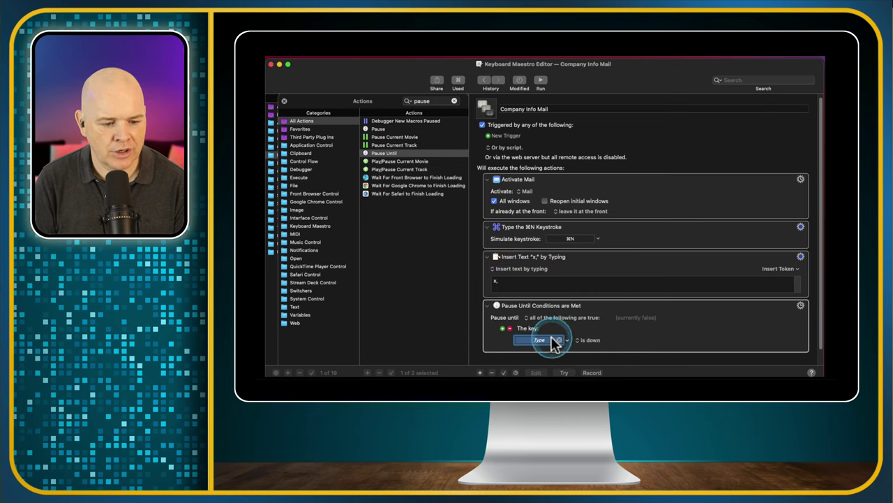
{"action": "key", "text": "Return"}
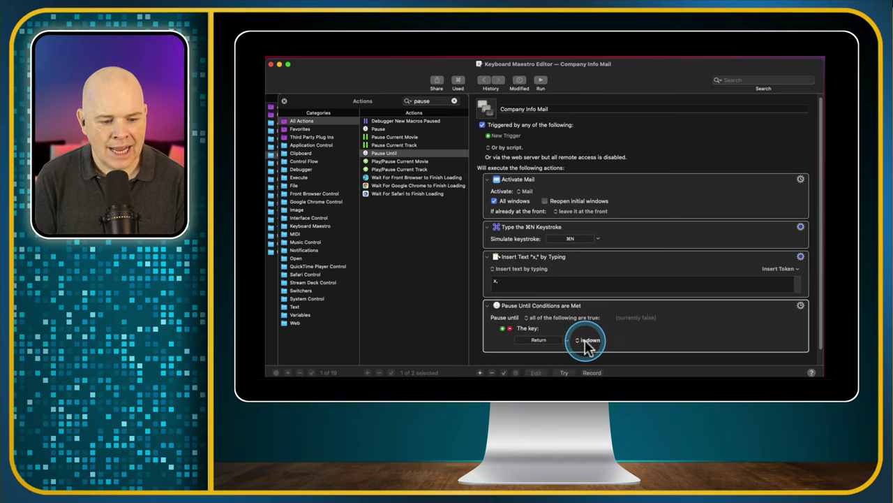
{"action": "left_click", "coordinate": [585, 340]}
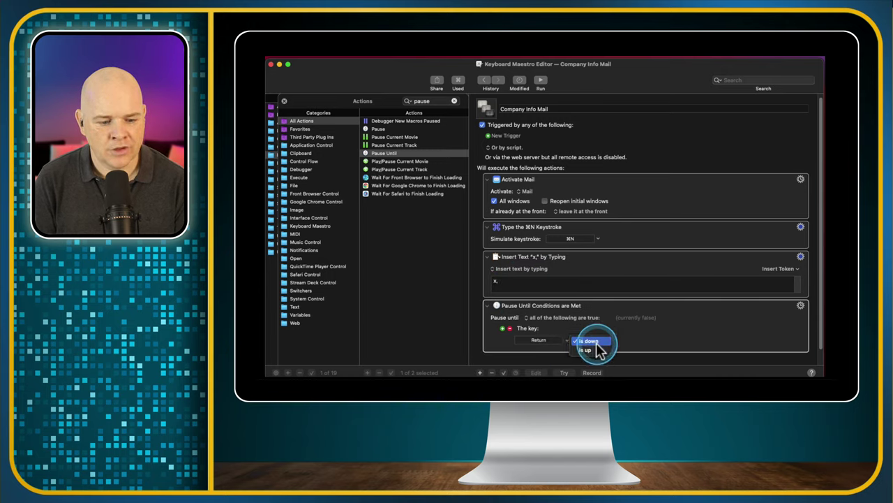
{"action": "left_click", "coordinate": [635, 338]}
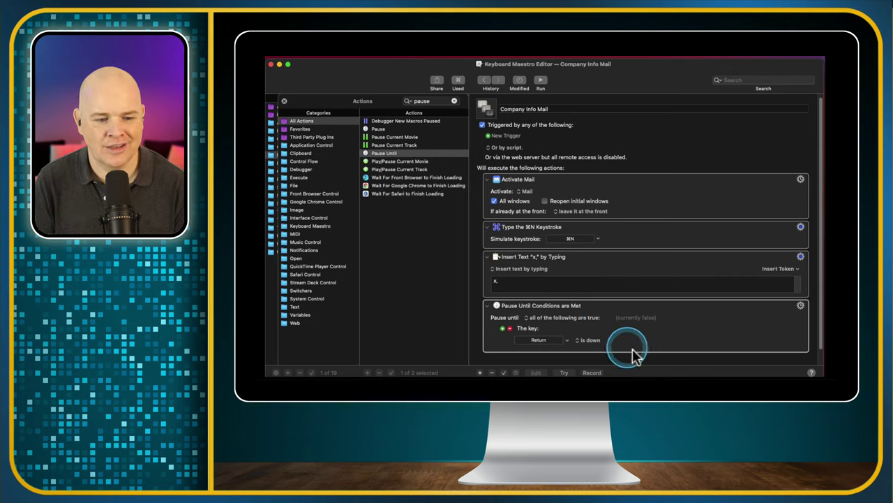
{"action": "scroll", "coordinate": [662, 359], "scroll_direction": "down", "scroll_amount": 1}
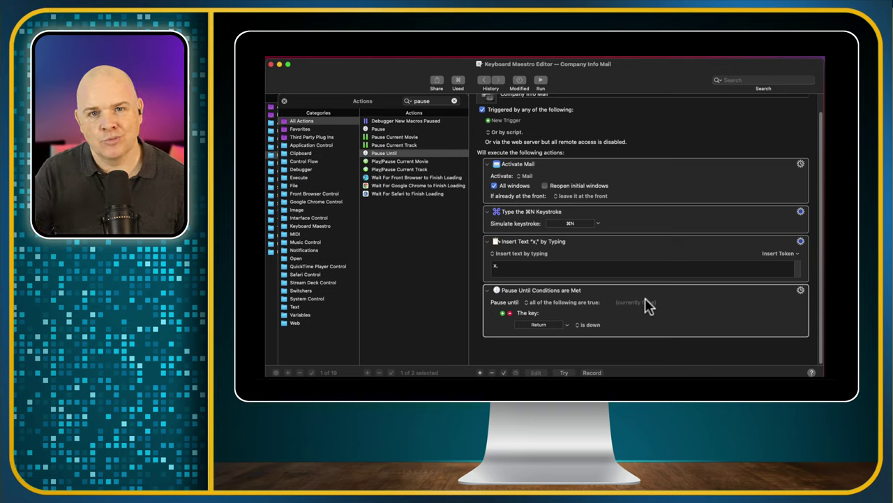
{"action": "left_click", "coordinate": [644, 302]}
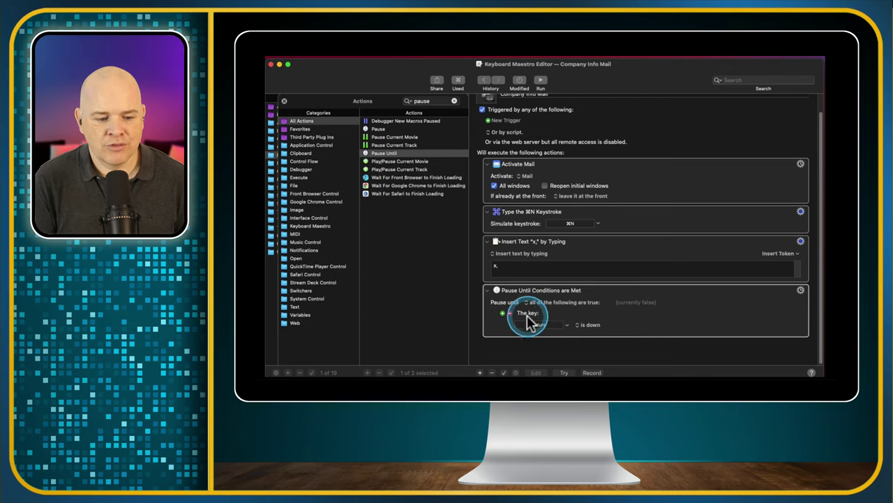
{"action": "left_click", "coordinate": [617, 319]}
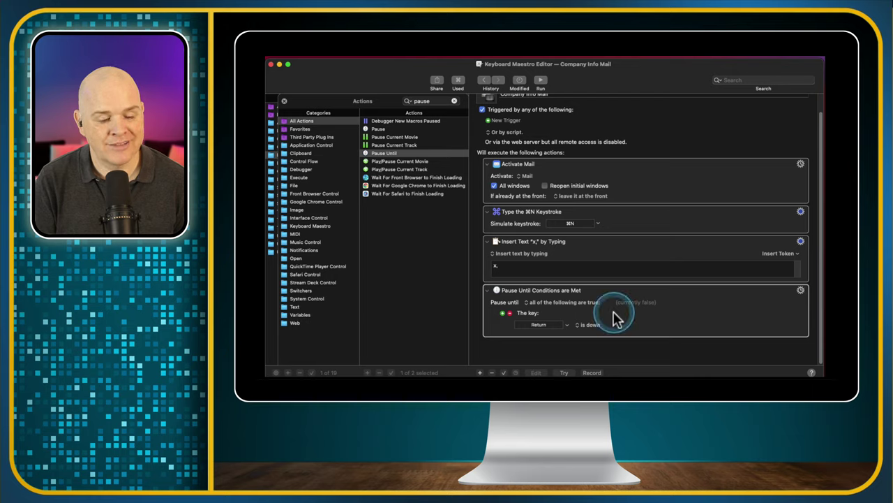
Search 'delay', add Set Action Delay, and set the between-actions delay to 3 seconds.
{"action": "left_click", "coordinate": [454, 101]}
{"action": "type", "text": "del"}
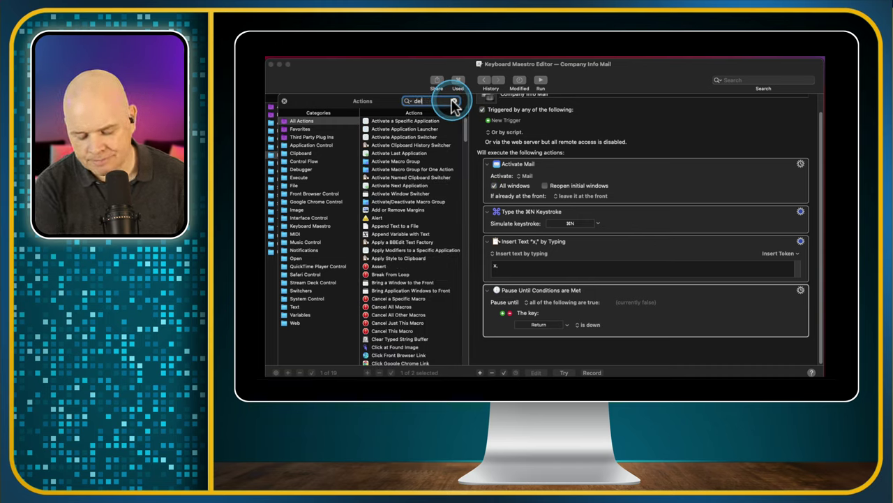
{"action": "type", "text": "ay"}
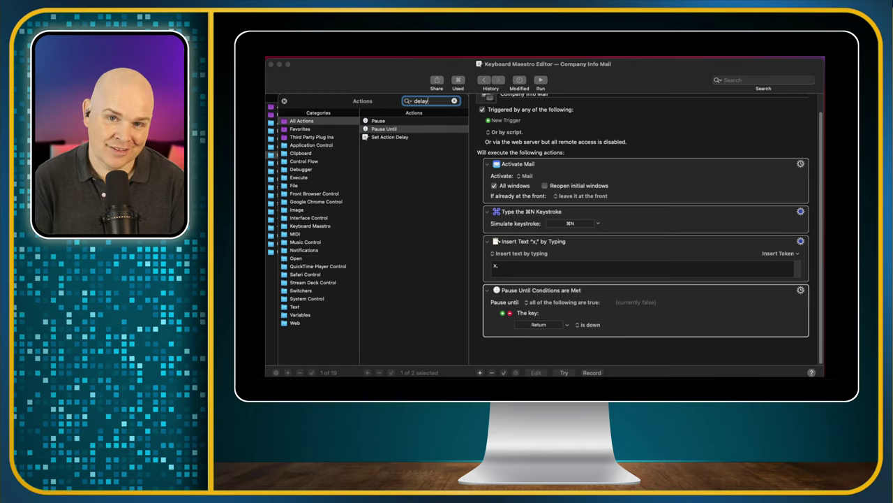
{"action": "left_click", "coordinate": [376, 140]}
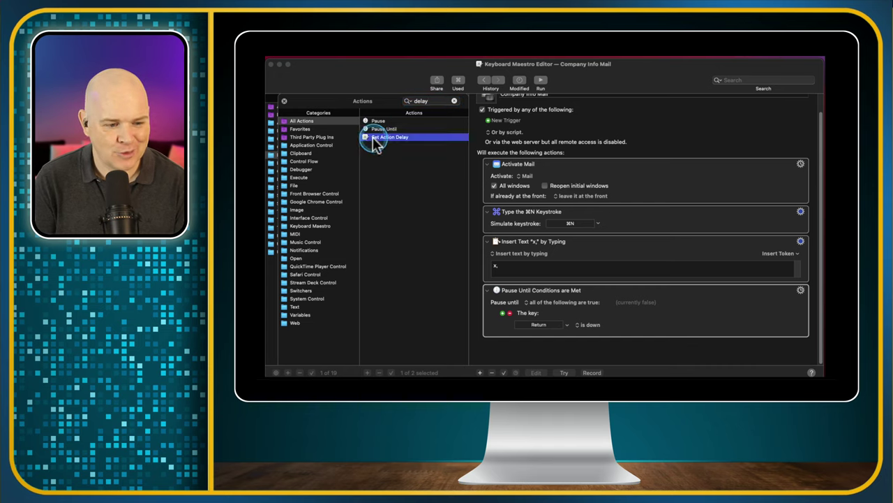
{"action": "double_click", "coordinate": [376, 140]}
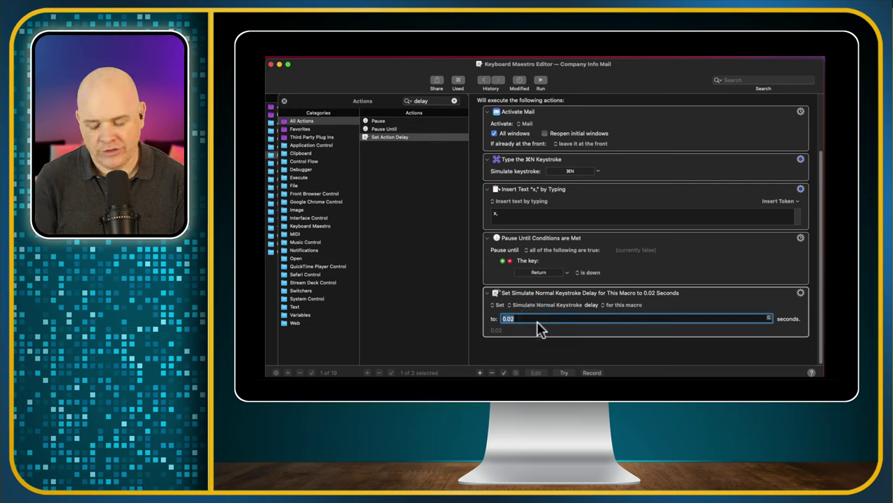
{"action": "type", "text": "3"}
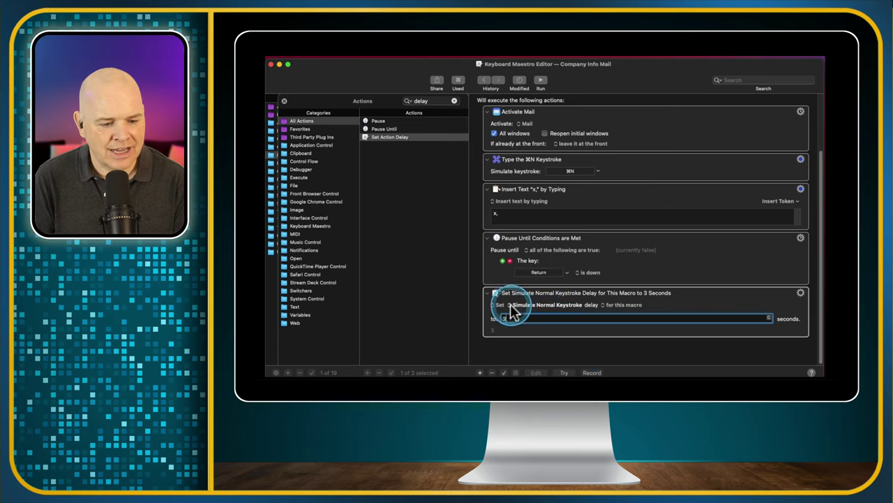
{"action": "left_click", "coordinate": [575, 309]}
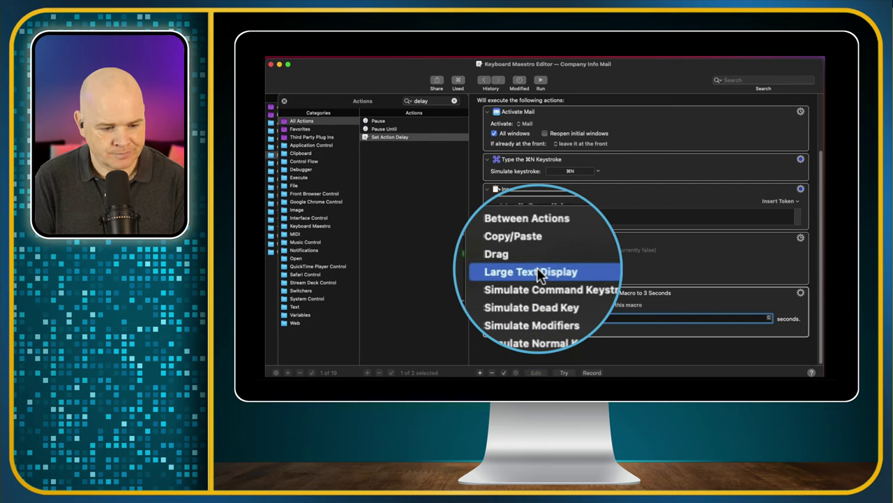
{"action": "left_click", "coordinate": [540, 243]}
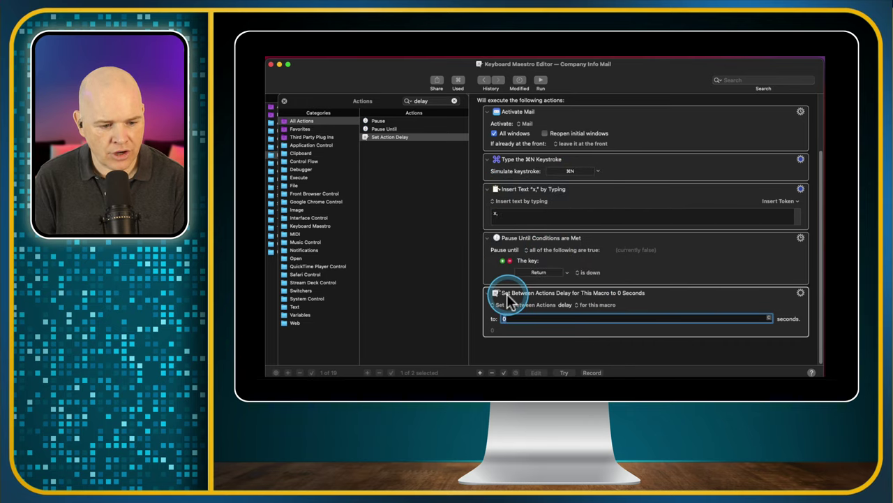
{"action": "double_click", "coordinate": [510, 318]}
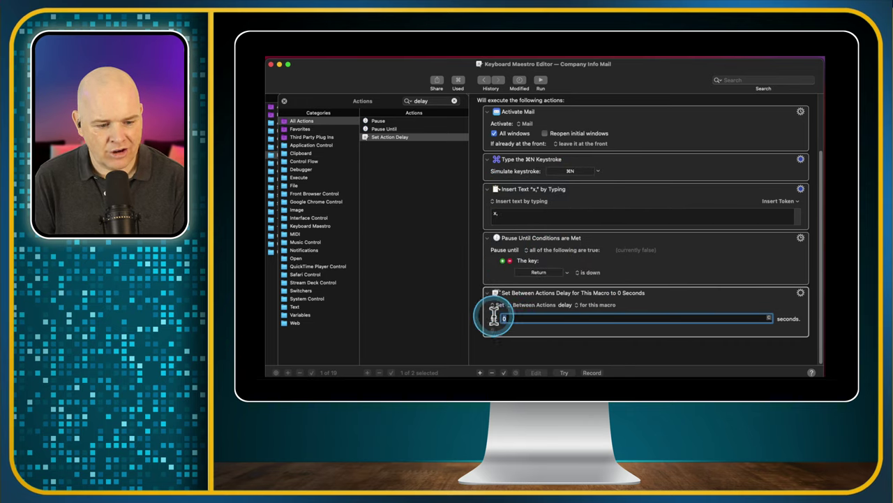
{"action": "type", "text": "3"}
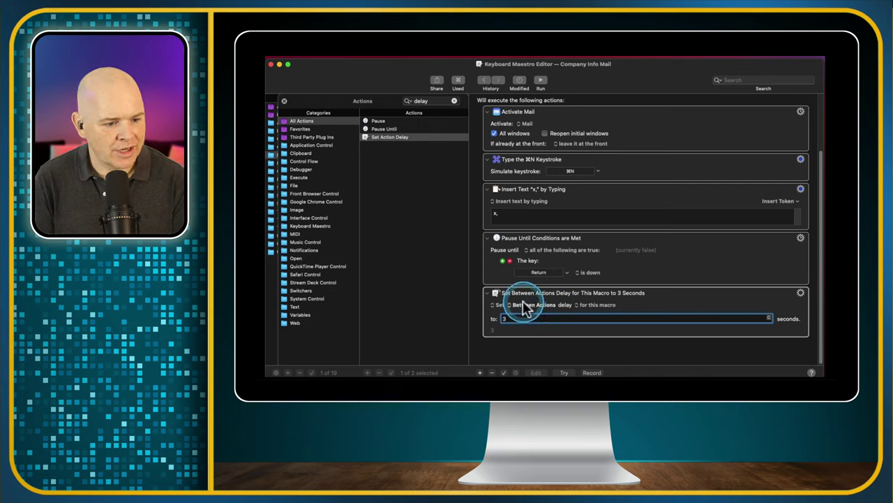
Append a Type a Keystroke action after the delay step, set to ⇧⌘D.
{"action": "left_click", "coordinate": [453, 101]}
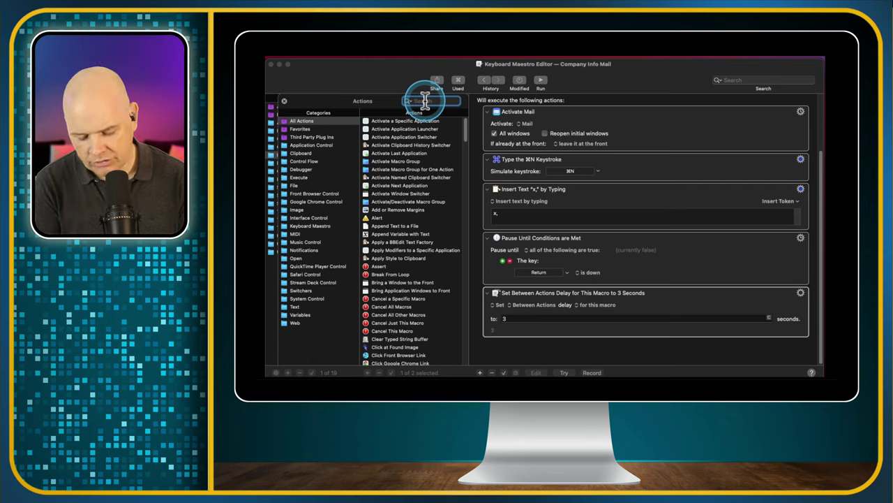
{"action": "type", "text": "type"}
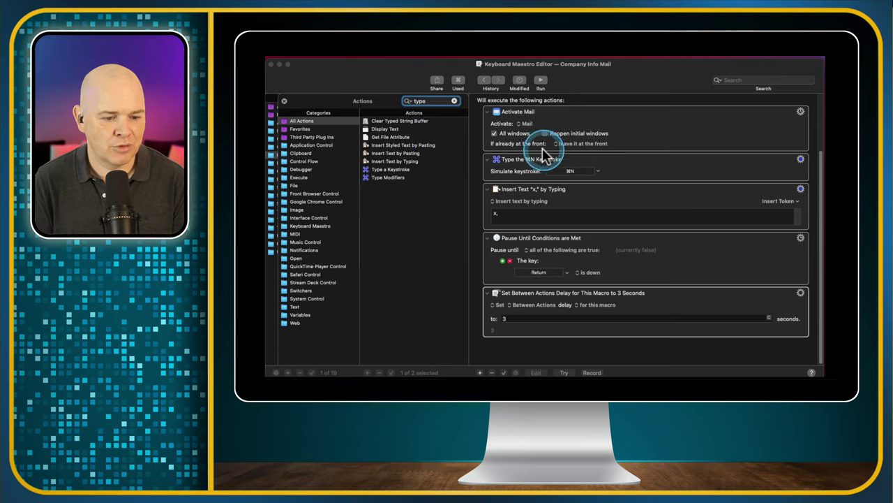
{"action": "double_click", "coordinate": [382, 169]}
{"action": "scroll", "coordinate": [625, 326], "scroll_direction": "down", "scroll_amount": 1}
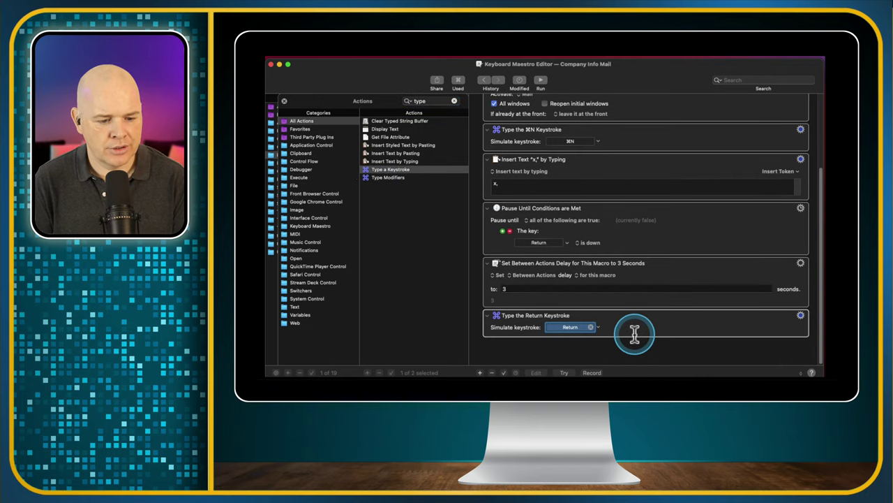
{"action": "left_click", "coordinate": [592, 328]}
{"action": "left_click", "coordinate": [569, 328]}
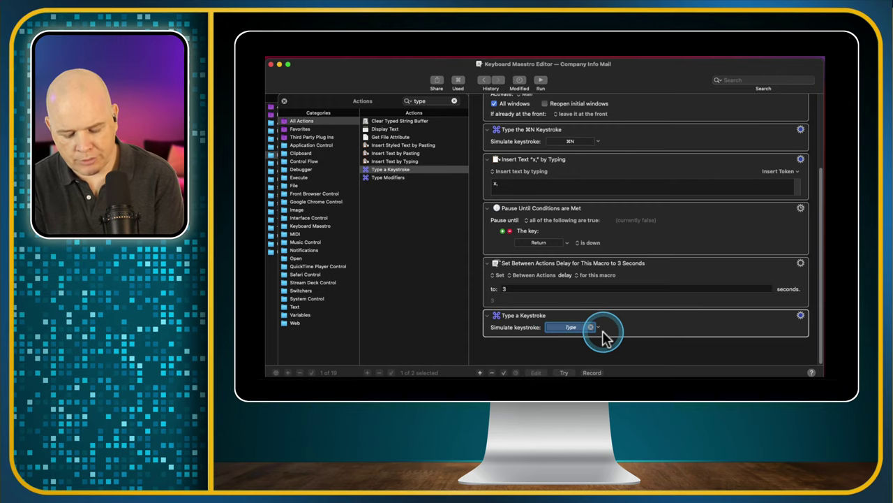
{"action": "key", "text": "shift+super+d"}
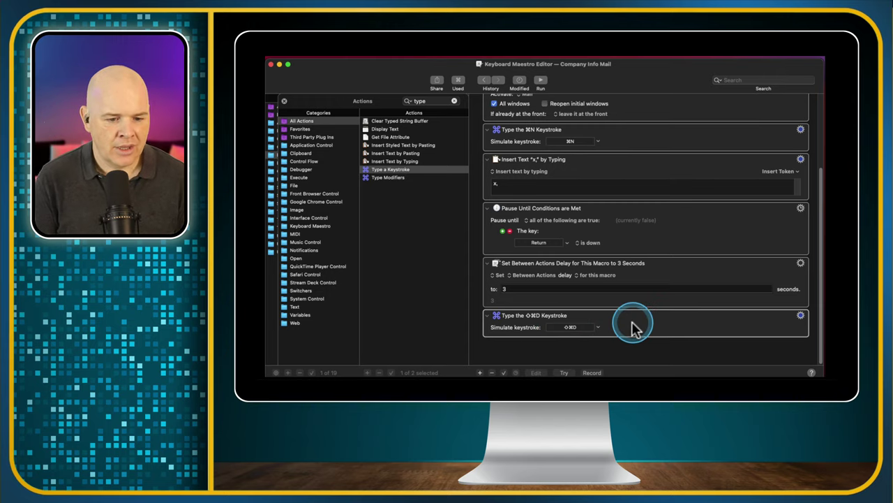
{"action": "scroll", "coordinate": [659, 323], "scroll_direction": "up", "scroll_amount": 5}
{"action": "scroll", "coordinate": [658, 323], "scroll_direction": "down", "scroll_amount": 5}
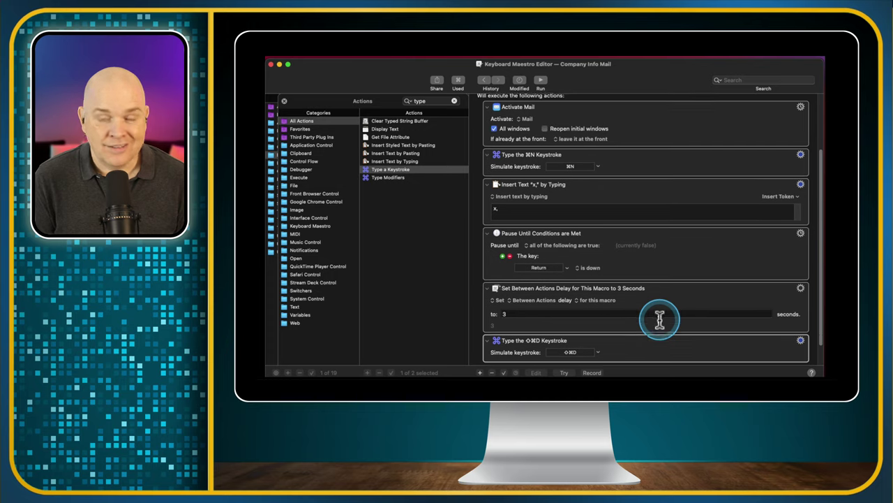
{"action": "scroll", "coordinate": [660, 320], "scroll_direction": "up", "scroll_amount": 5}
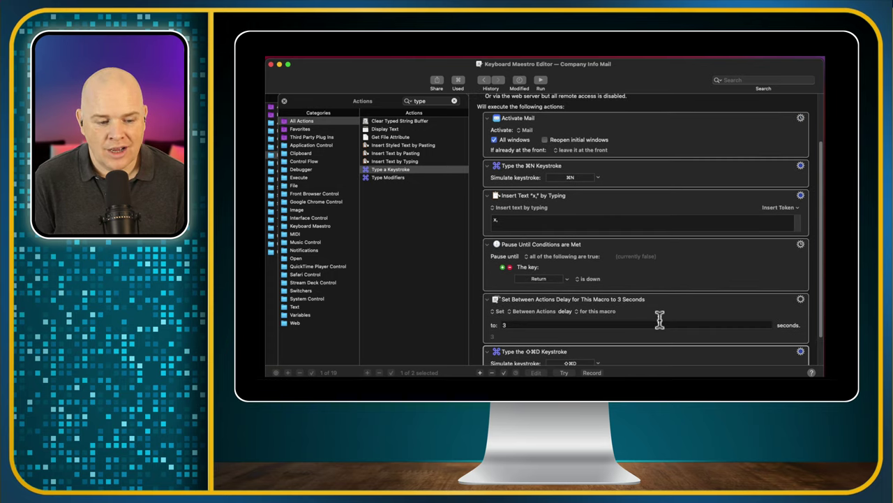
{"action": "scroll", "coordinate": [659, 319], "scroll_direction": "up", "scroll_amount": 1}
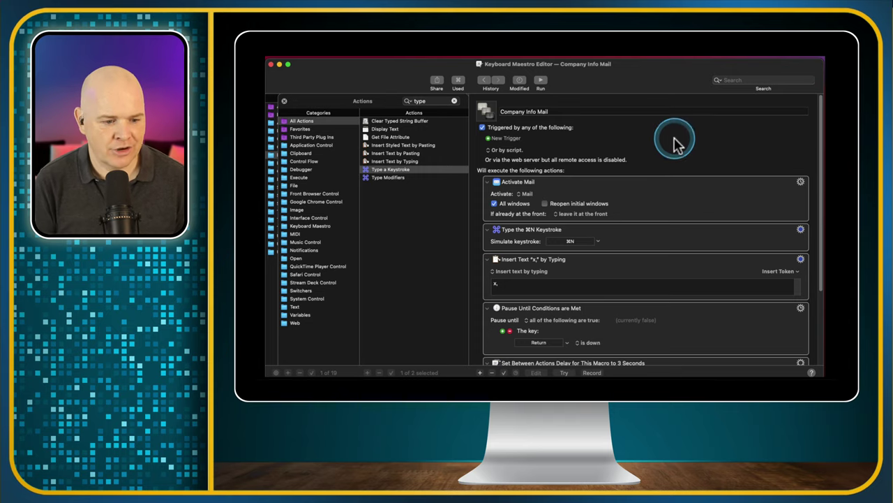
{"action": "scroll", "coordinate": [664, 159], "scroll_direction": "down", "scroll_amount": 1}
{"action": "scroll", "coordinate": [665, 159], "scroll_direction": "down", "scroll_amount": 2}
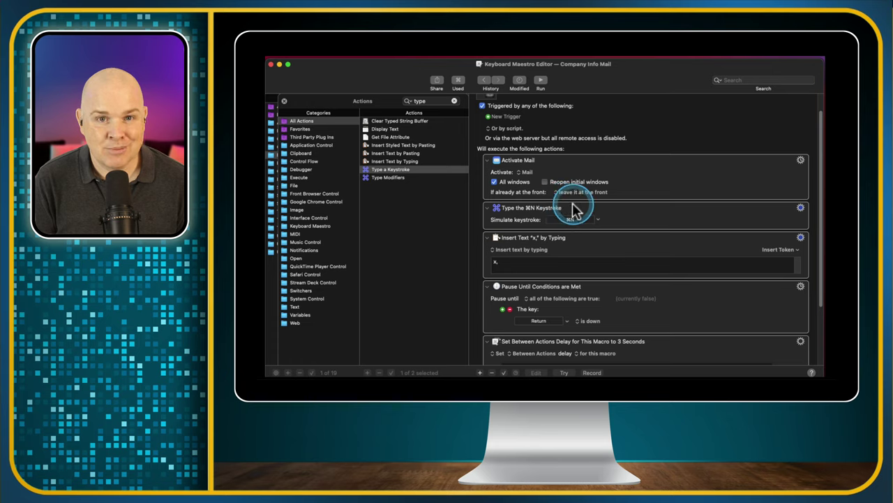
{"action": "scroll", "coordinate": [569, 203], "scroll_direction": "down", "scroll_amount": 3}
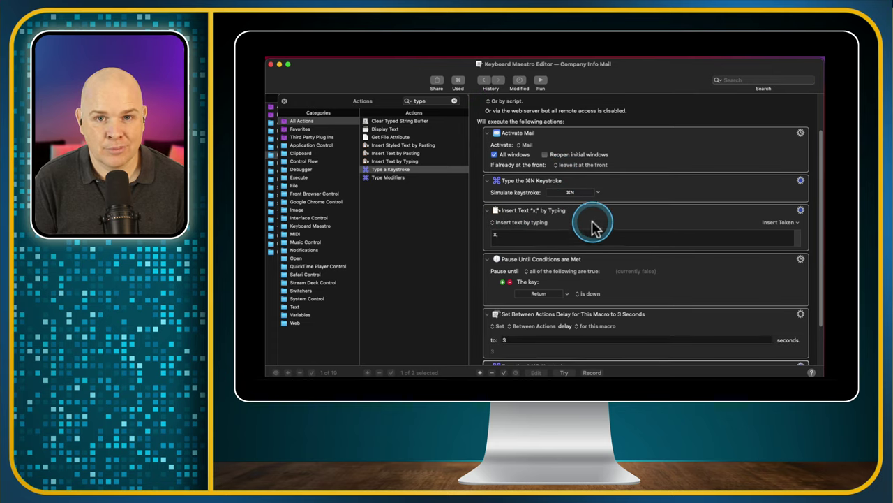
{"action": "scroll", "coordinate": [590, 225], "scroll_direction": "down", "scroll_amount": 3}
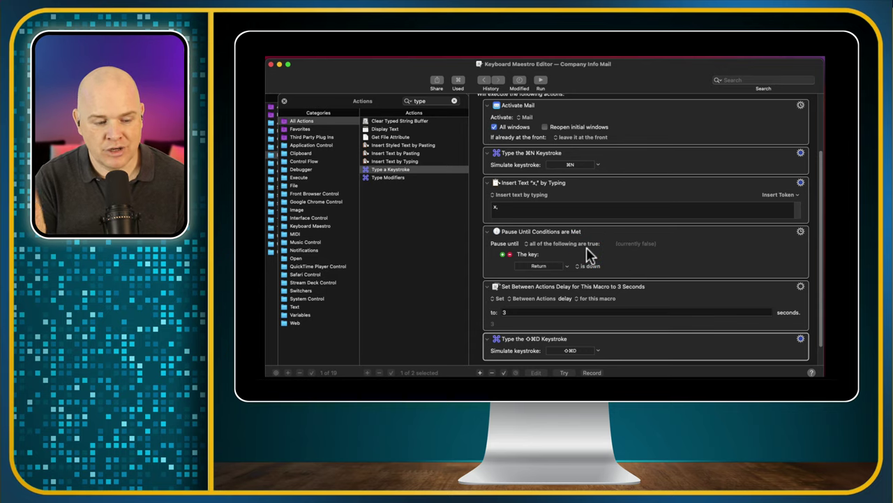
{"action": "scroll", "coordinate": [586, 247], "scroll_direction": "down", "scroll_amount": 3}
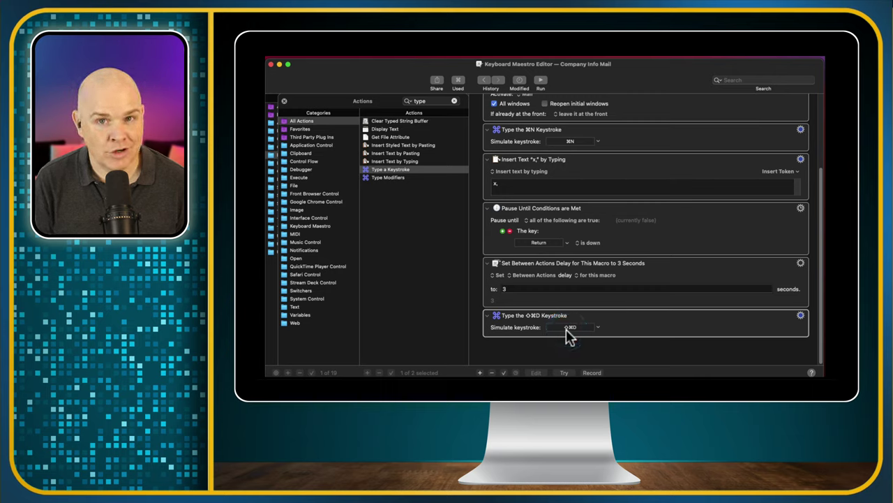
{"action": "left_click_drag", "start_coordinate": [335, 60], "coordinate": [824, 50]}
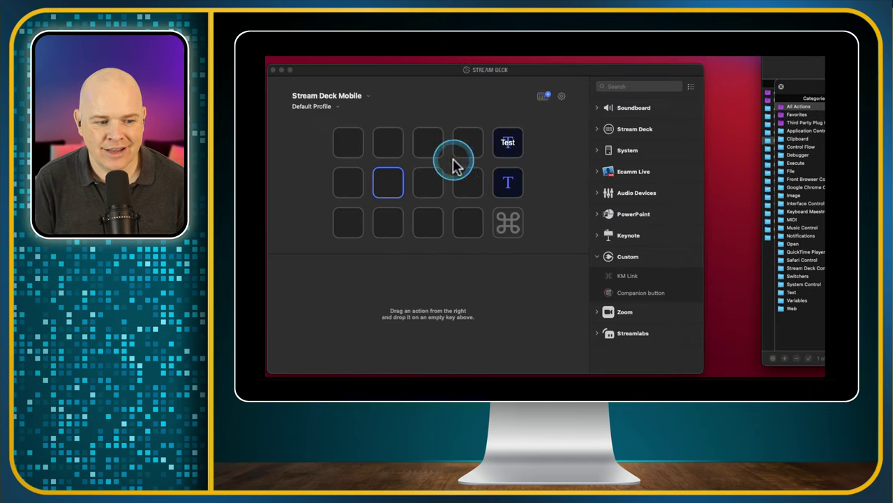
Place KM Link on an empty middle-row key, title it 'Mail', and link Company Info Mail.
{"action": "left_click_drag", "start_coordinate": [630, 277], "coordinate": [440, 192]}
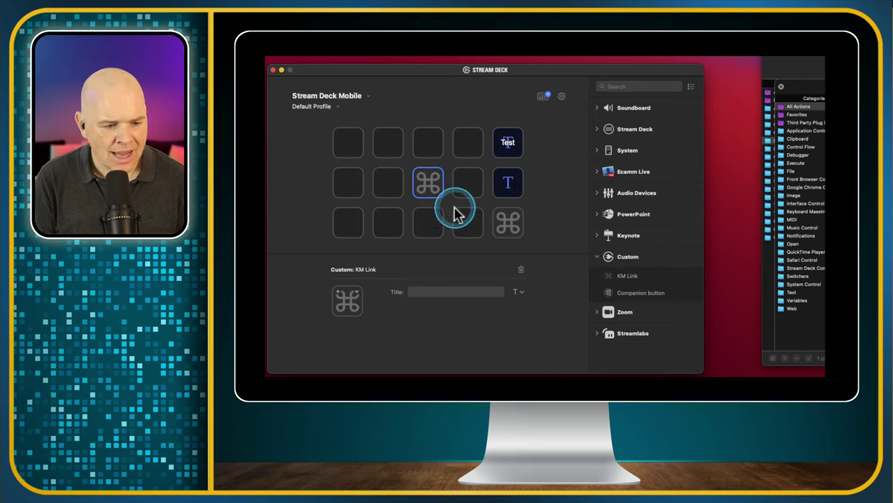
{"action": "left_click", "coordinate": [475, 293]}
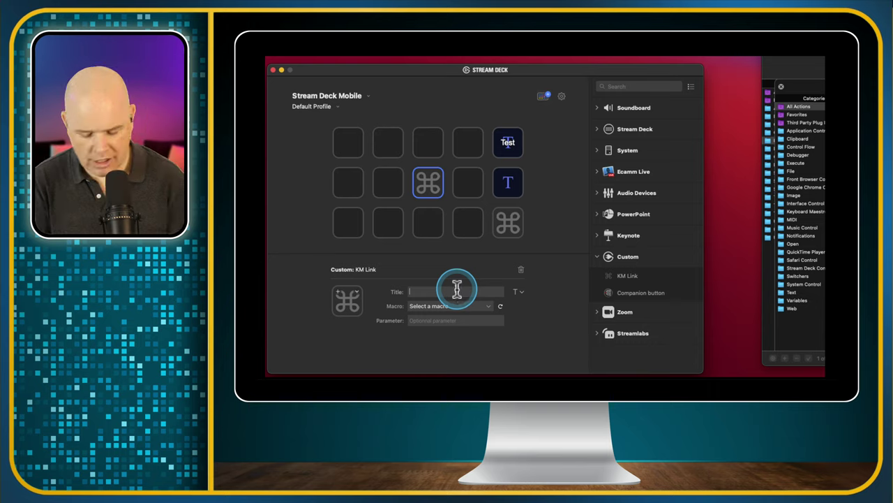
{"action": "type", "text": "Mail"}
{"action": "key", "text": "Return"}
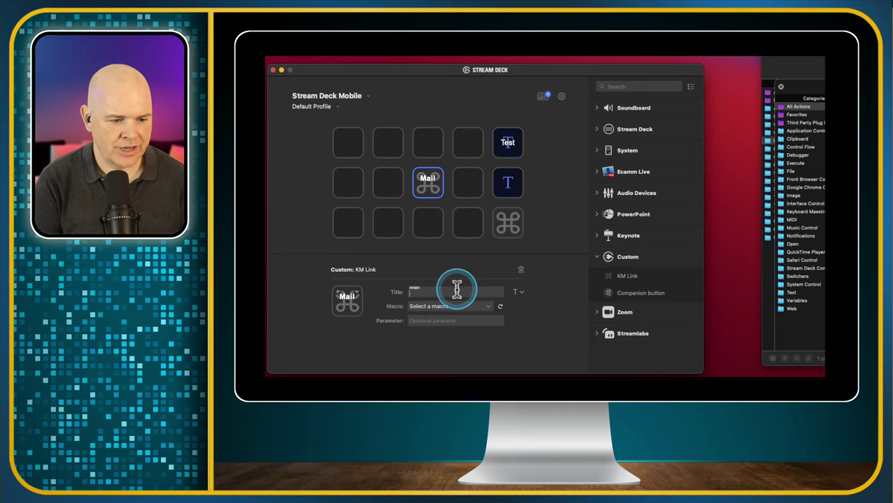
{"action": "key", "text": "BackSpace"}
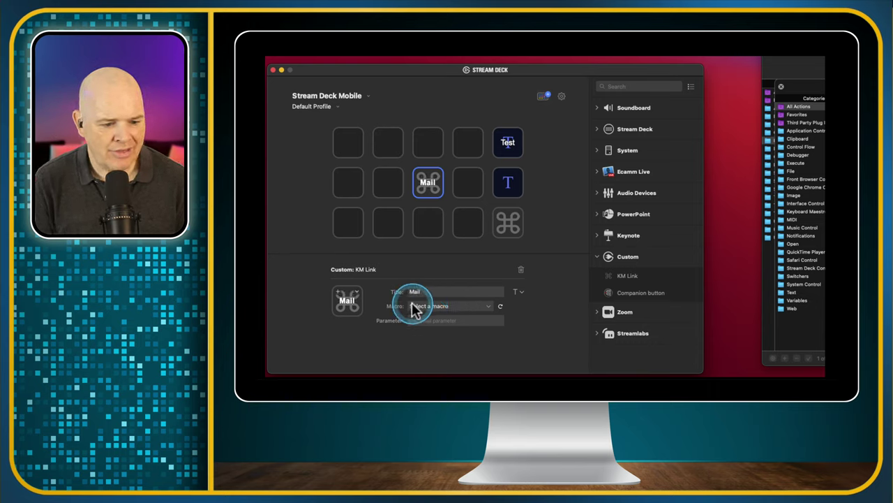
{"action": "left_click", "coordinate": [489, 310]}
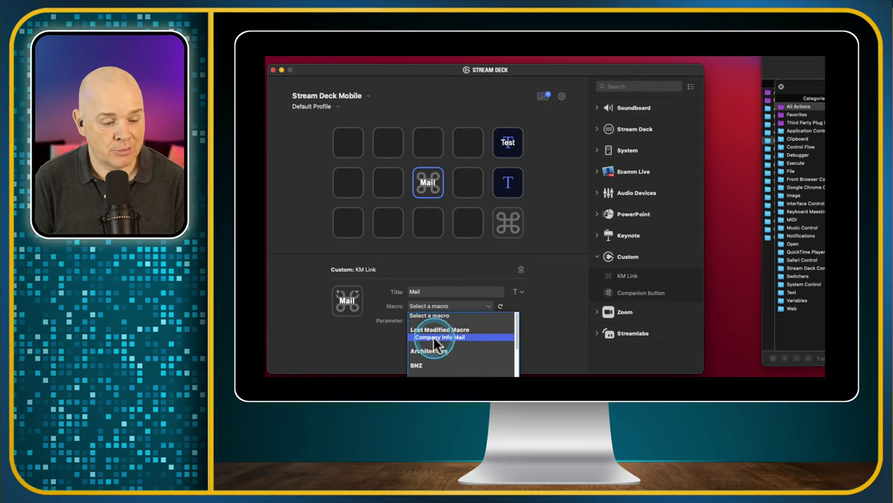
{"action": "left_click", "coordinate": [439, 339]}
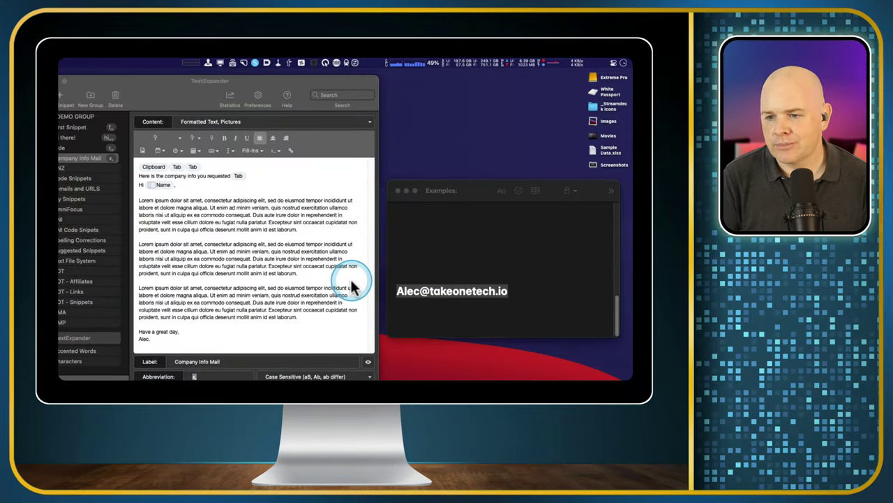
Select the e-mail address line in the Examples note, then minimize the note.
{"action": "left_click", "coordinate": [482, 255]}
{"action": "triple_click", "coordinate": [513, 291]}
{"action": "left_click_drag", "start_coordinate": [513, 291], "coordinate": [62, 85]}
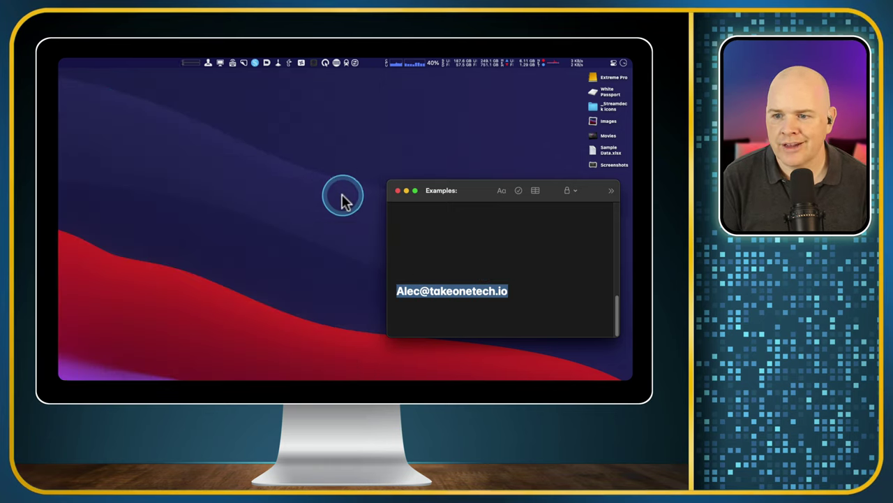
{"action": "left_click", "coordinate": [406, 190]}
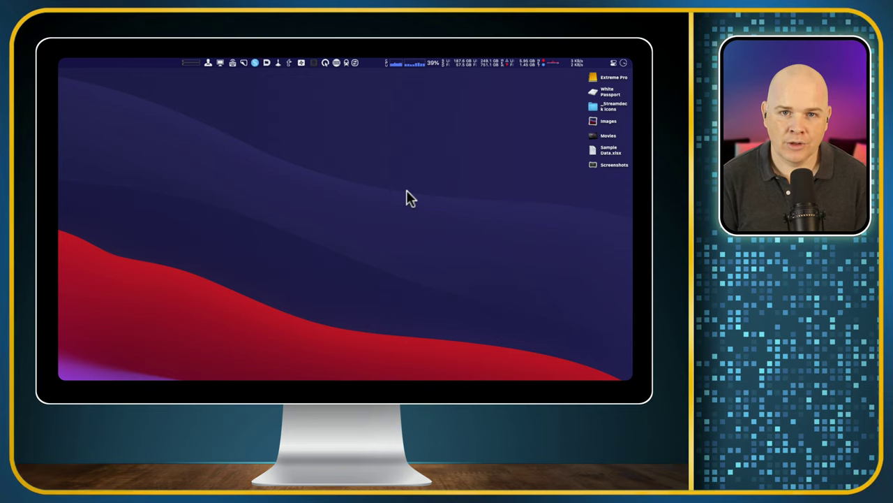
{"action": "left_click", "coordinate": [406, 190]}
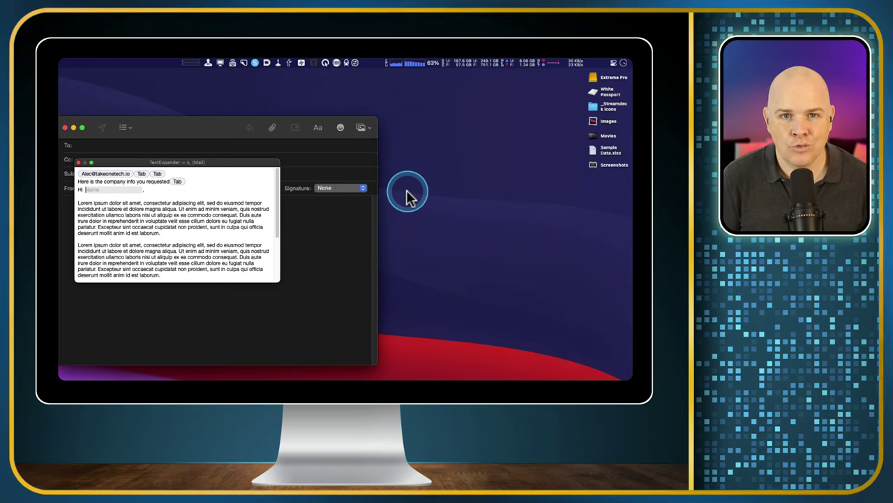
Enter the recipient's name in the TextExpander fill-in, expand the company-info snippet, and send the message.
{"action": "type", "text": "Alec"}
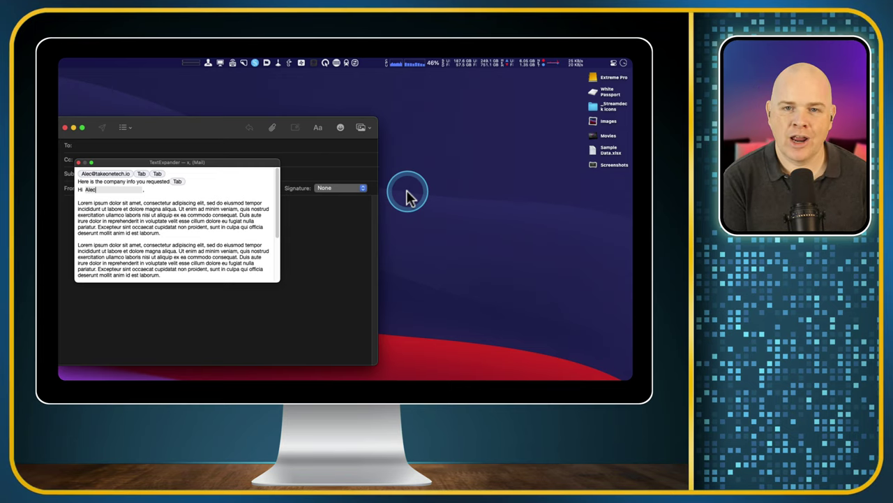
{"action": "key", "text": "Return"}
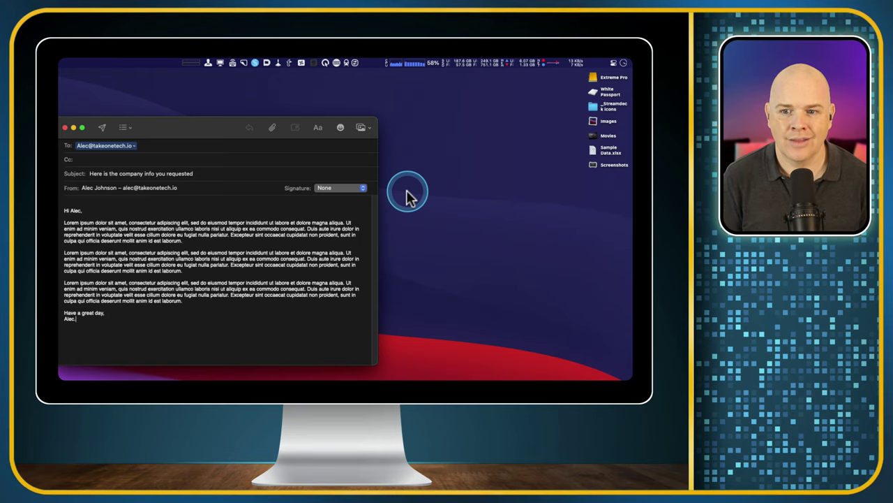
{"action": "key", "text": "super+shift+d"}
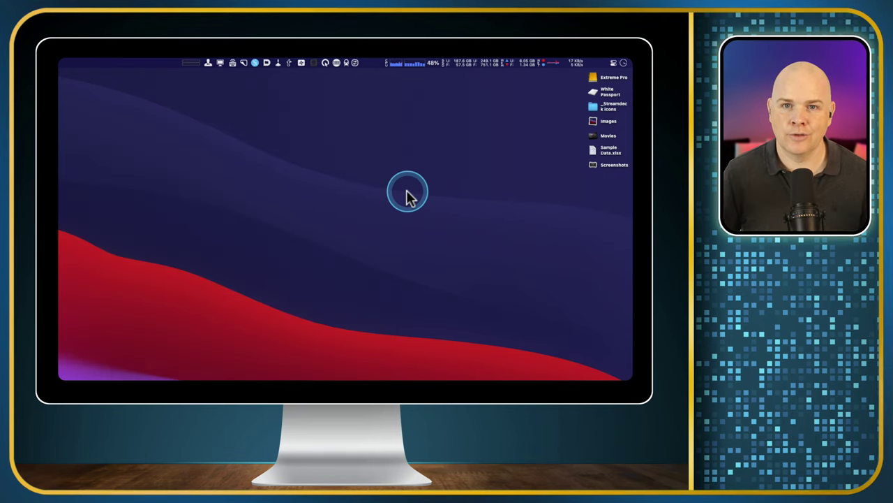